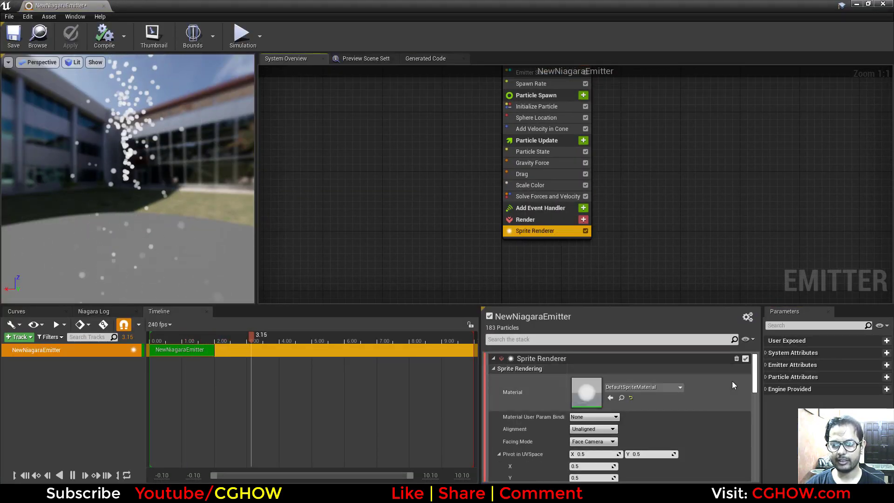
# Delete the Sprite Renderer, Scale Color, Drag and Gravity Force modules from the Niagara emitter
pyautogui.press('Delete')
pyautogui.click(556, 198)
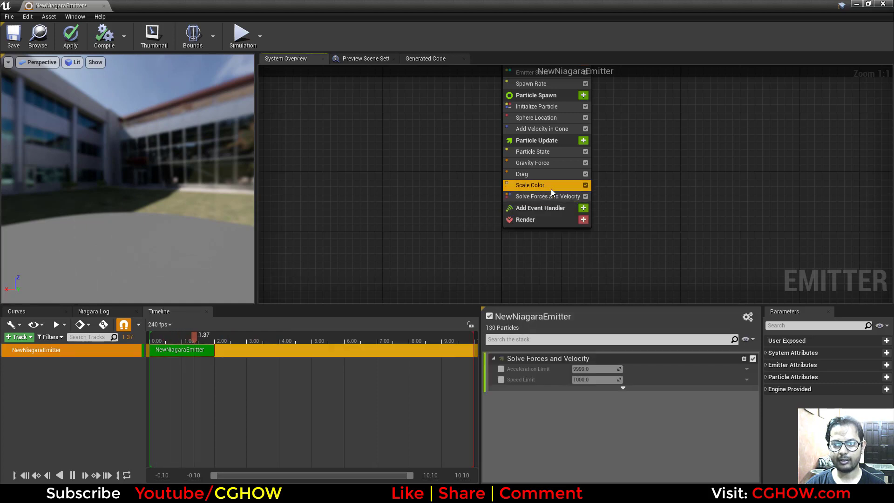
pyautogui.click(551, 186)
pyautogui.click(734, 359)
pyautogui.click(526, 176)
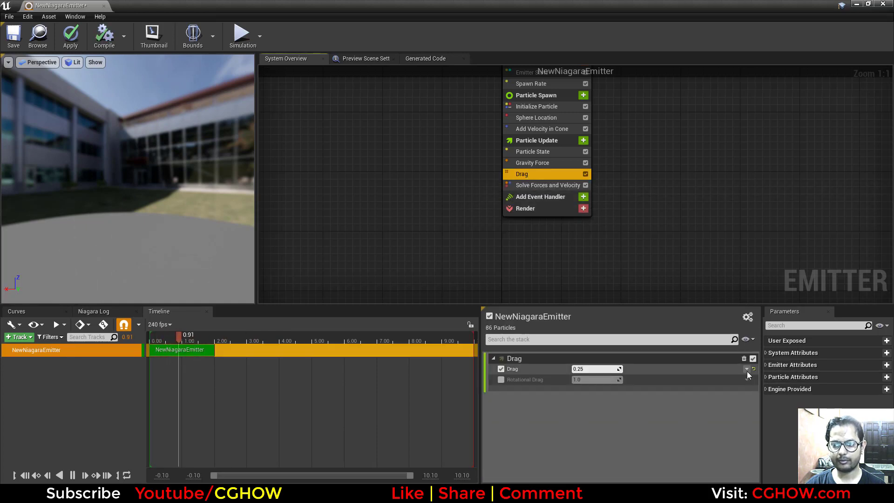
pyautogui.click(744, 359)
pyautogui.click(553, 162)
pyautogui.press('Delete')
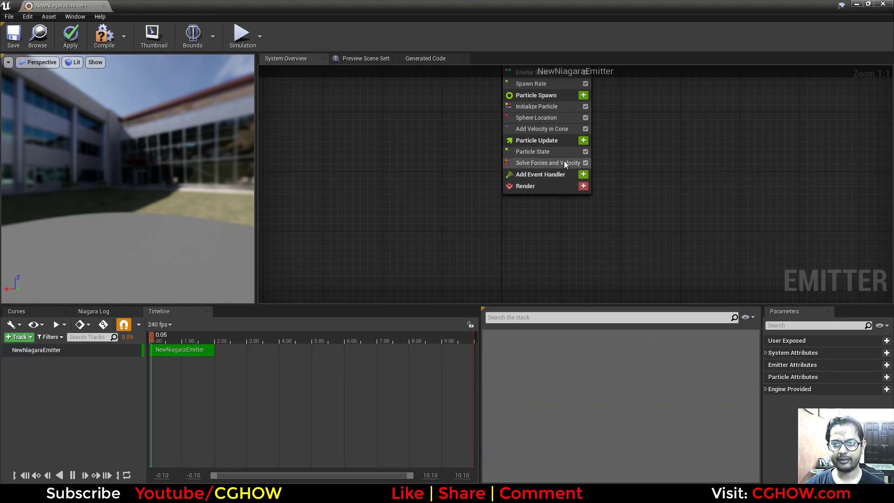
# Remove the Add Velocity in Cone and Sphere Location modules from the emitter's Particle Spawn group
pyautogui.click(554, 150)
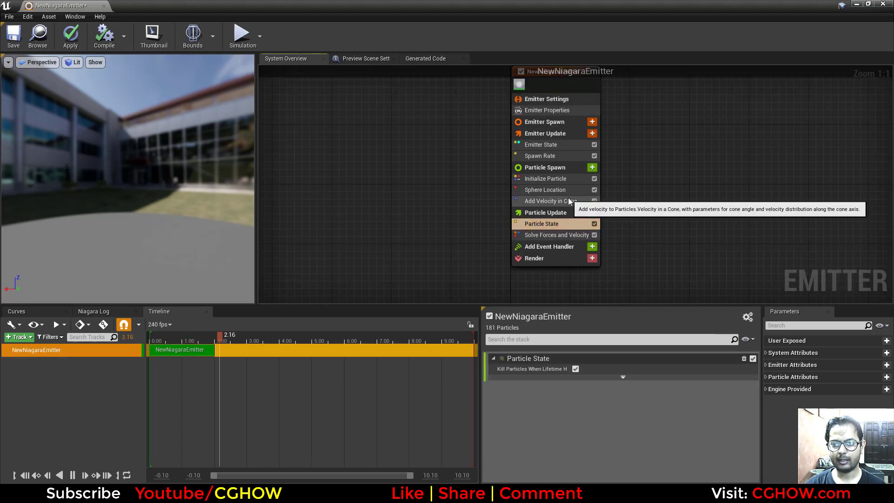
pyautogui.click(568, 200)
pyautogui.press('Delete')
pyautogui.click(554, 189)
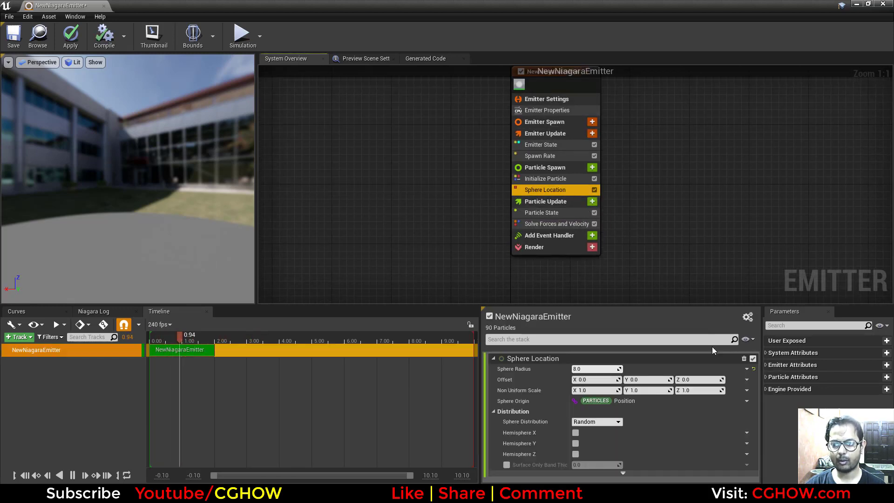
pyautogui.click(744, 359)
# Save the stripped-down emitter and close its editor
pyautogui.rightClick(550, 145)
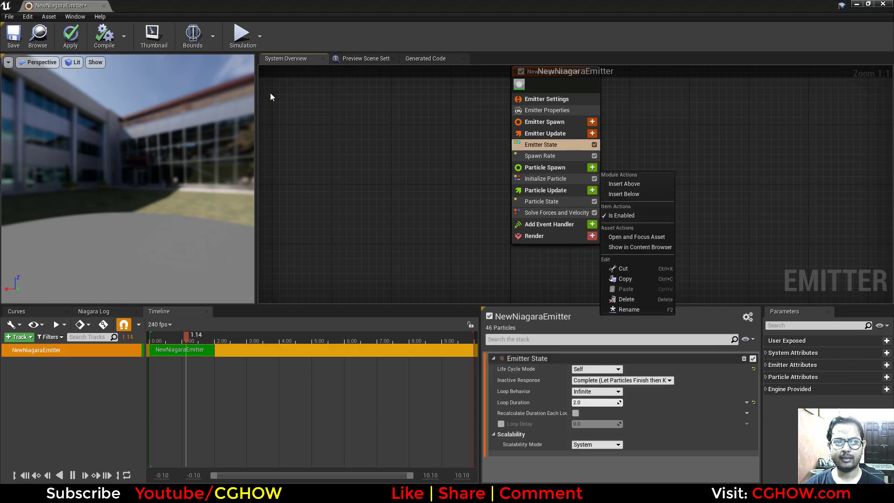
pyautogui.click(14, 36)
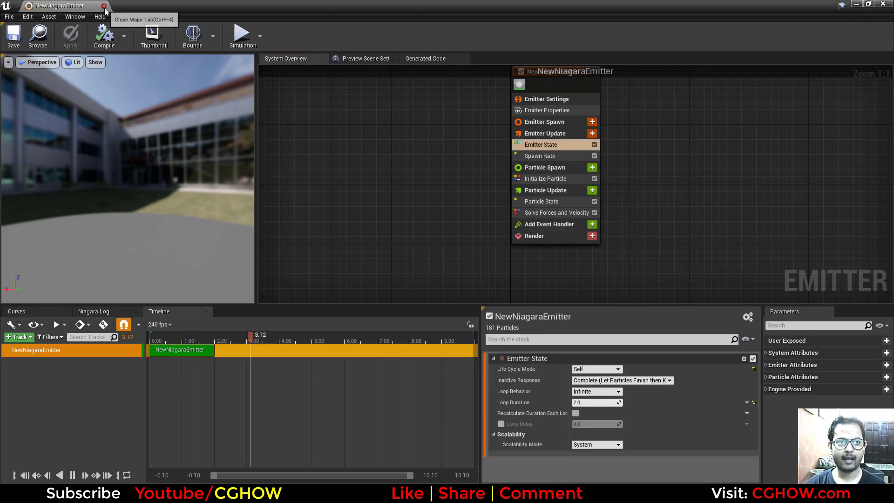
pyautogui.click(103, 6)
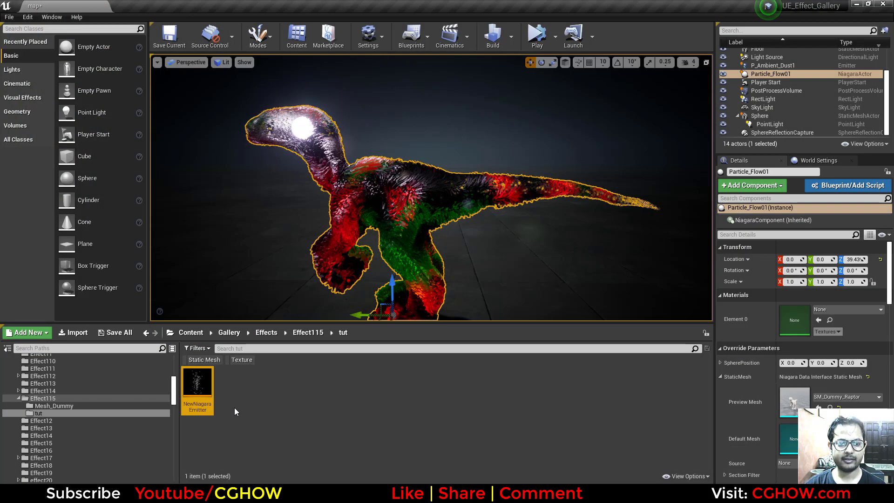
# Create a Niagara system from the NewNiagaraEmitter asset and open it for editing
pyautogui.rightClick(203, 383)
pyautogui.click(252, 142)
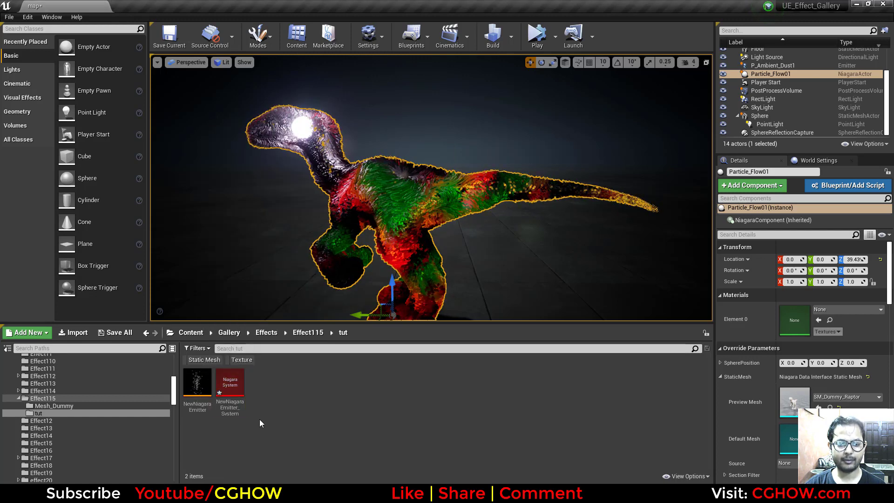
pyautogui.doubleClick(230, 391)
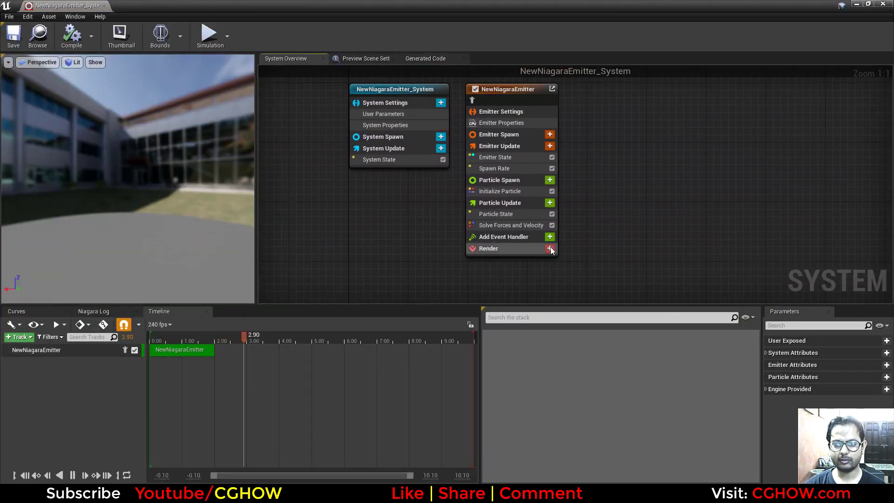
# Add a Mesh Renderer to the emitter and assign the Cube static mesh as its particle mesh
pyautogui.click(550, 248)
pyautogui.click(512, 298)
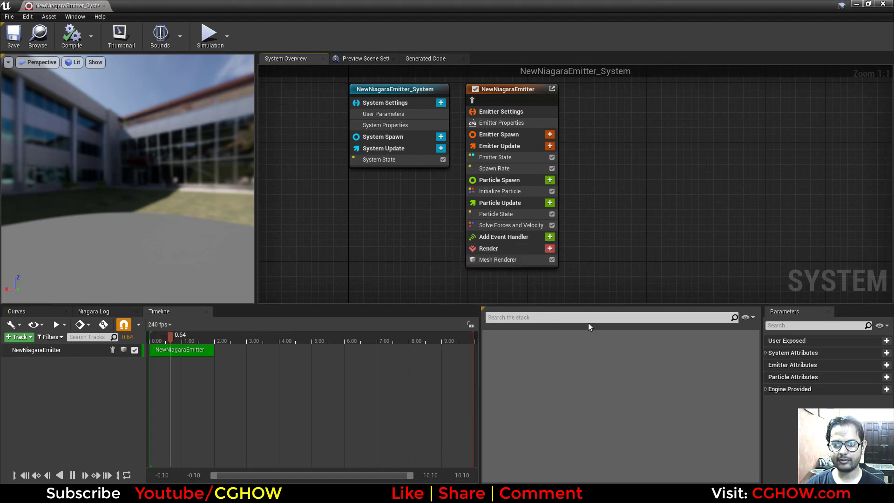
pyautogui.click(509, 260)
pyautogui.click(643, 386)
pyautogui.write('cube')
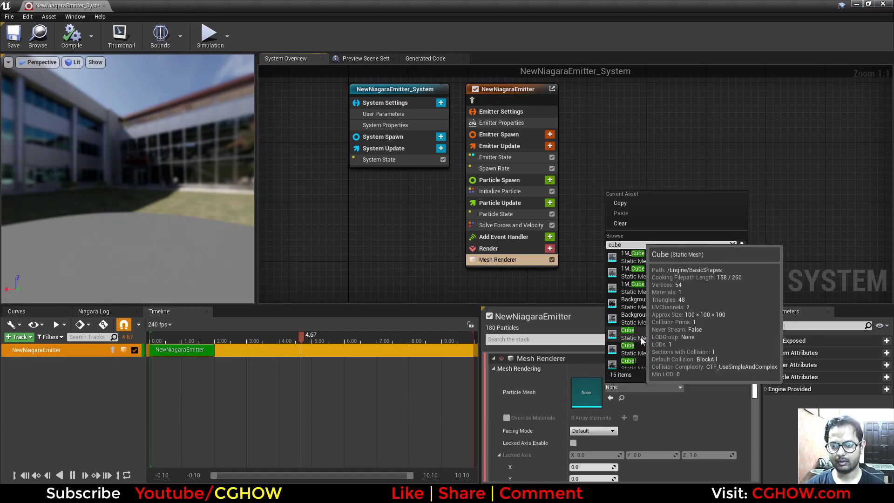
pyautogui.click(633, 253)
pyautogui.moveTo(182, 199); pyautogui.dragTo(182, 198)
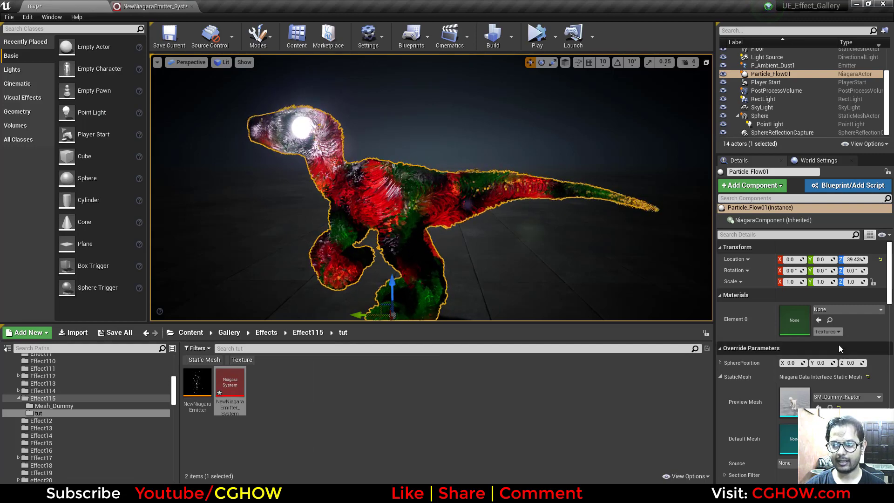
# Open the m_flow material from the Effect115 folder, inspect its node graph, and locate the asset in the content browser
pyautogui.hotkey('ctrl', 'b')
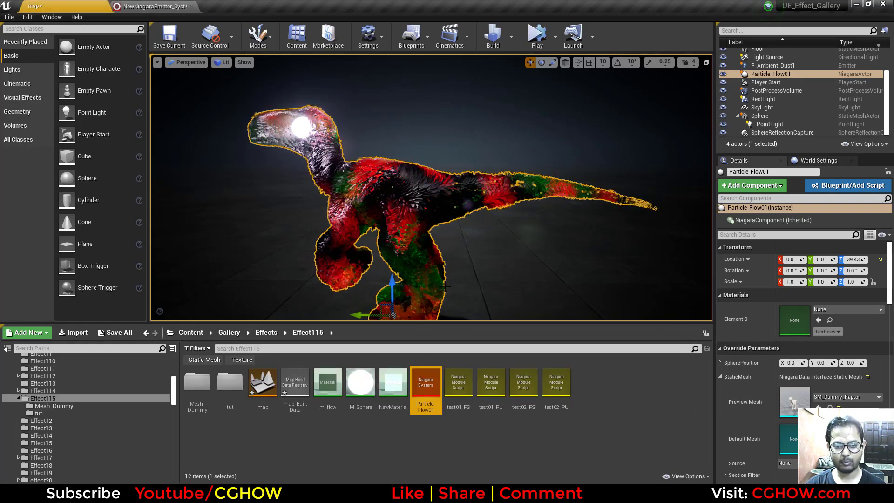
pyautogui.doubleClick(328, 383)
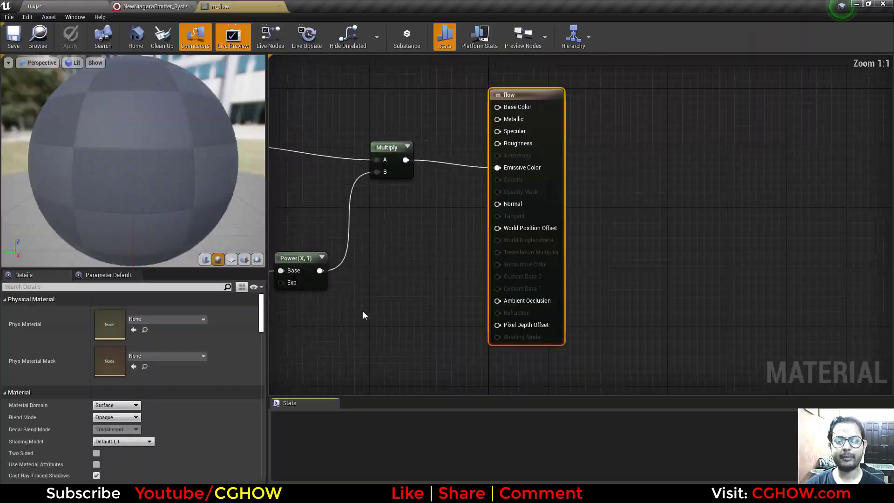
pyautogui.moveTo(407, 144); pyautogui.dragTo(429, 158)
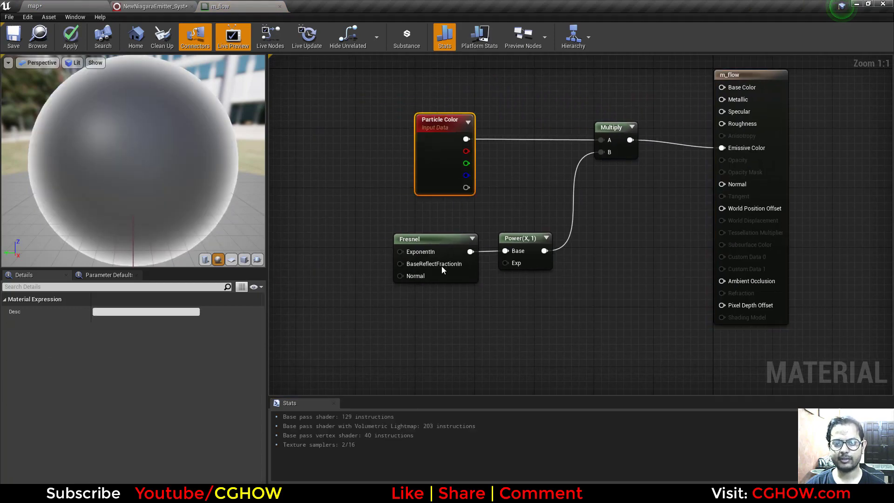
pyautogui.click(38, 37)
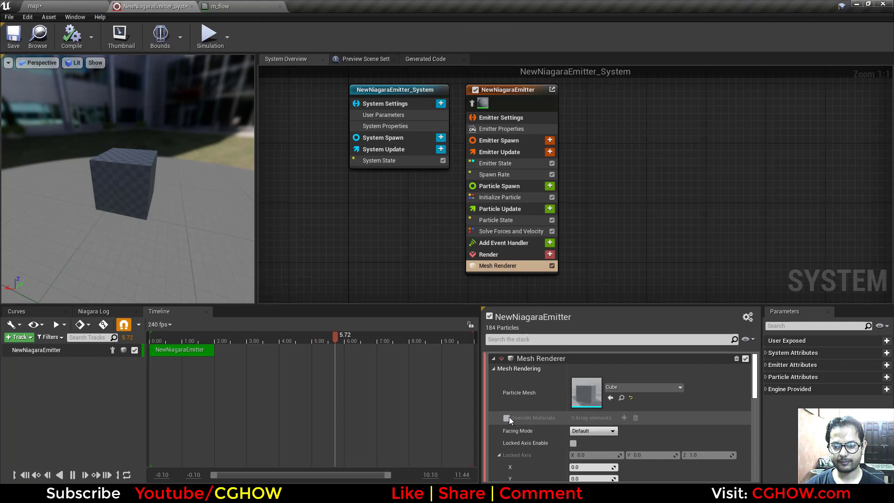
# Enable Override Materials on the Mesh Renderer and add one element using m_flow as its explicit material
pyautogui.click(508, 417)
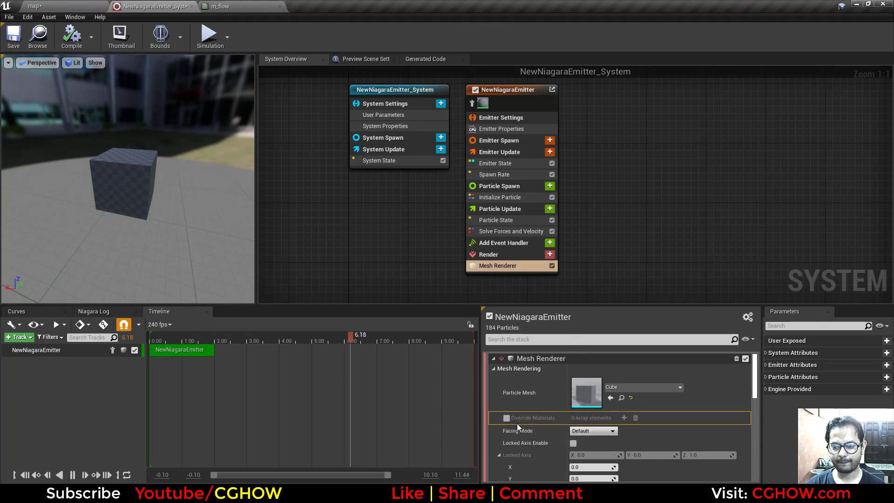
pyautogui.click(624, 417)
pyautogui.click(611, 460)
pyautogui.moveTo(205, 214); pyautogui.dragTo(121, 205)
pyautogui.moveTo(605, 202); pyautogui.dragTo(662, 182, button='right')
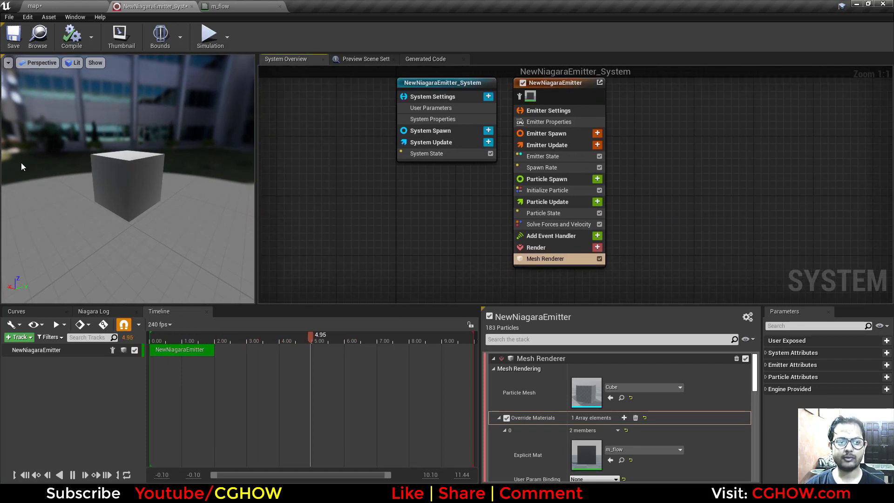
pyautogui.moveTo(168, 208); pyautogui.dragTo(125, 156)
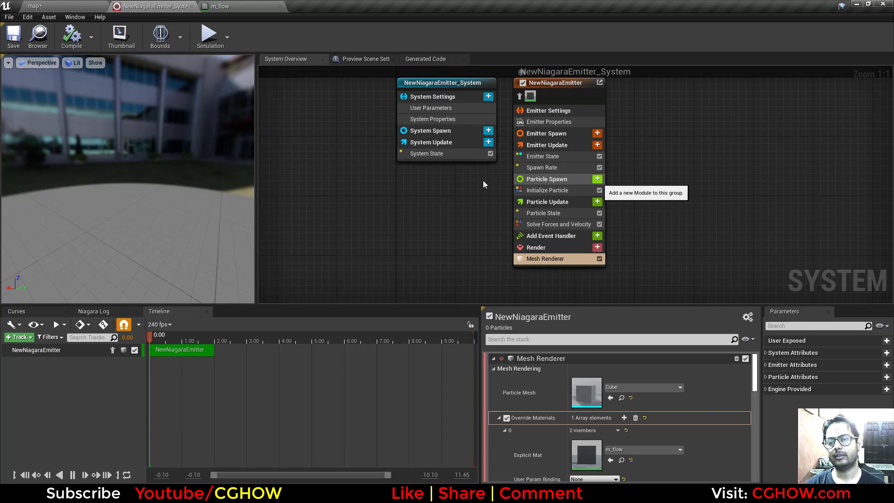
# Add a Static Mesh Location module to Particle Spawn and resolve its missing dependency with Sample Static Mesh
pyautogui.click(596, 179)
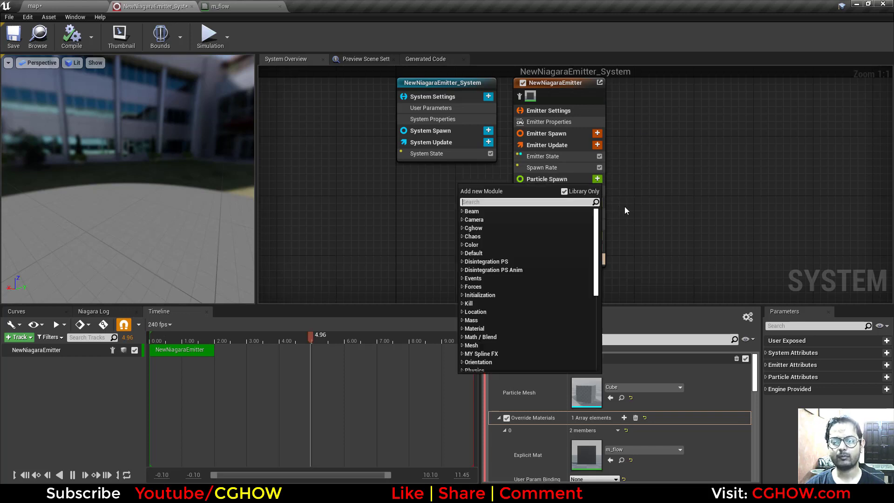
pyautogui.write('stat')
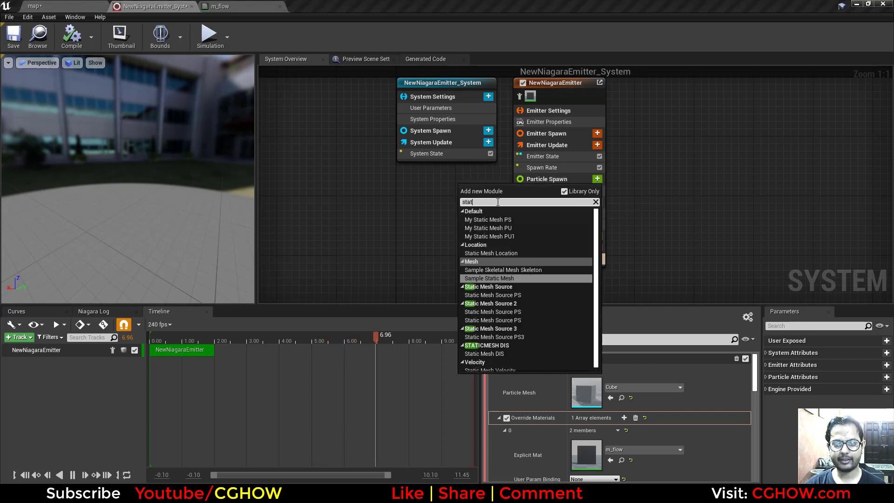
pyautogui.click(491, 254)
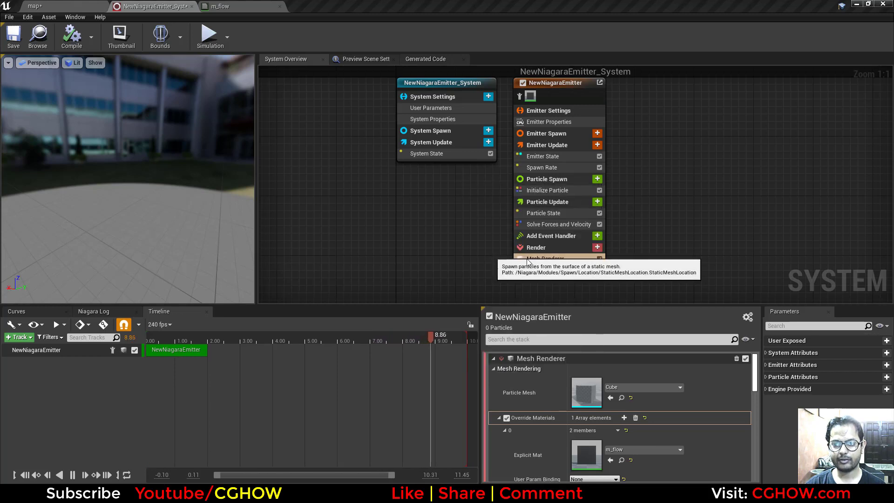
pyautogui.click(734, 391)
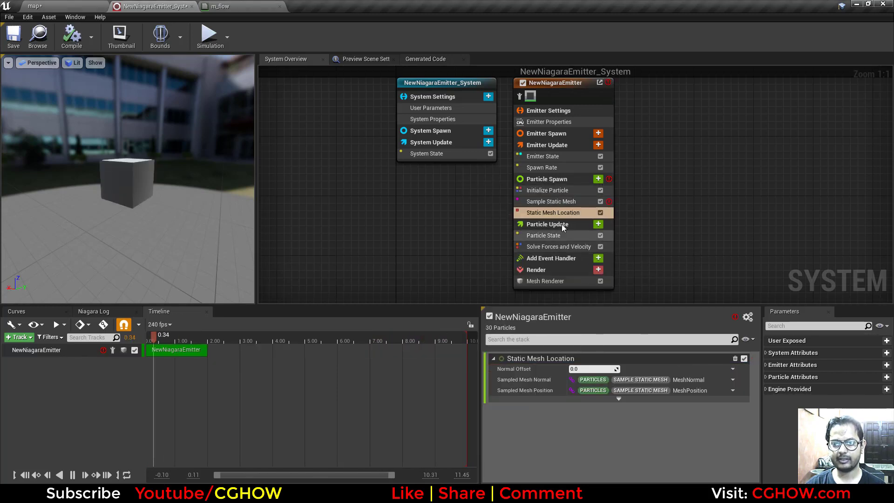
# Assign SM_Dummy_Raptor from the Mesh_Dummy folder as both preview and default mesh of the Sample Static Mesh module
pyautogui.click(552, 201)
pyautogui.scroll(-2, 635, 389)
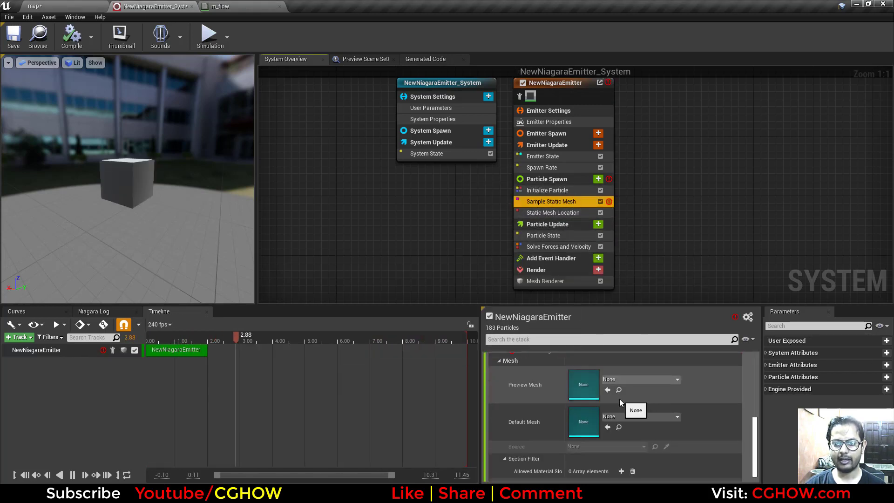
pyautogui.click(79, 5)
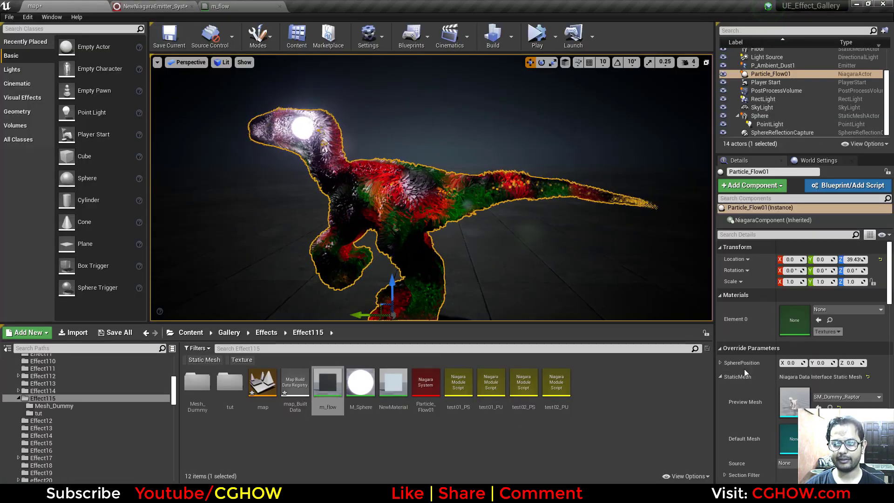
pyautogui.click(830, 408)
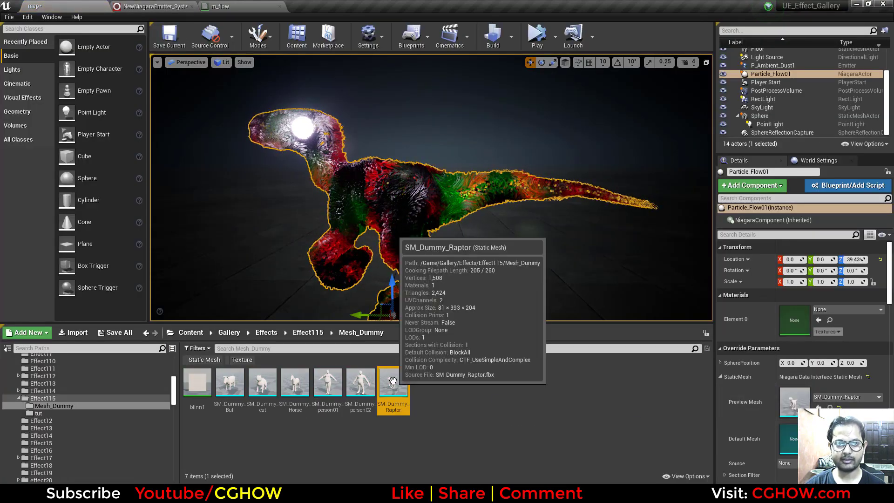
pyautogui.click(143, 4)
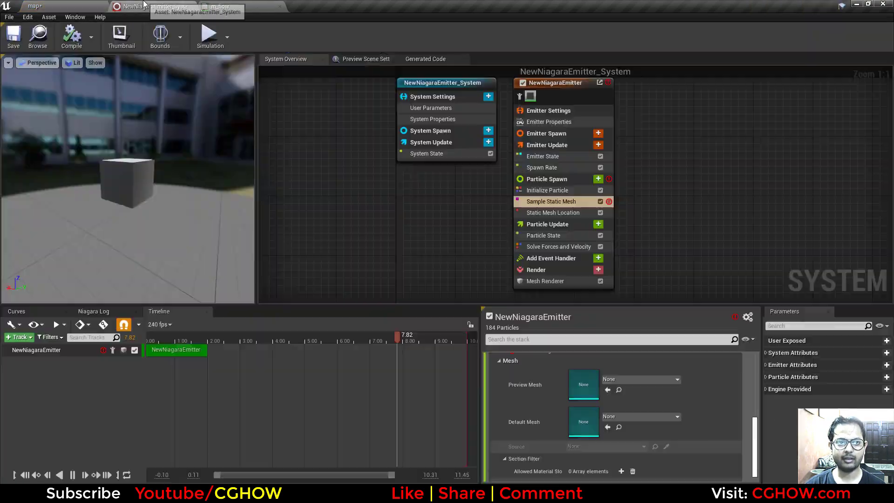
pyautogui.click(607, 389)
pyautogui.click(607, 423)
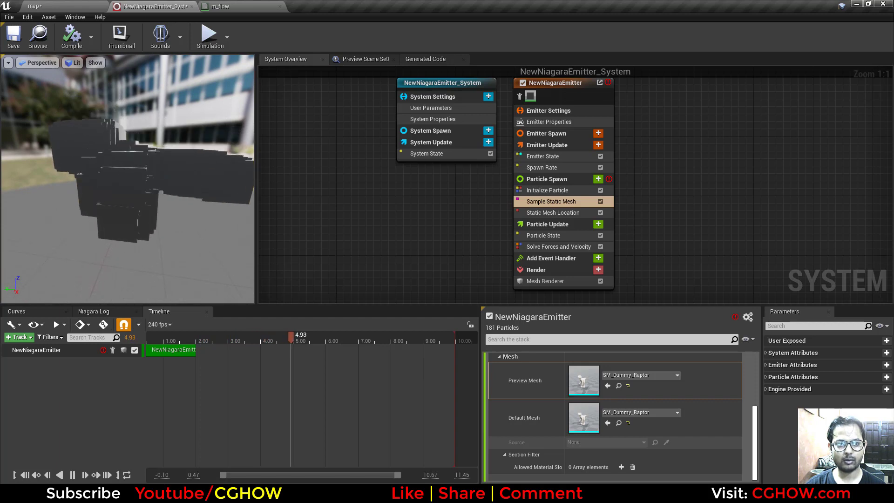
pyautogui.moveTo(151, 228); pyautogui.dragTo(173, 223)
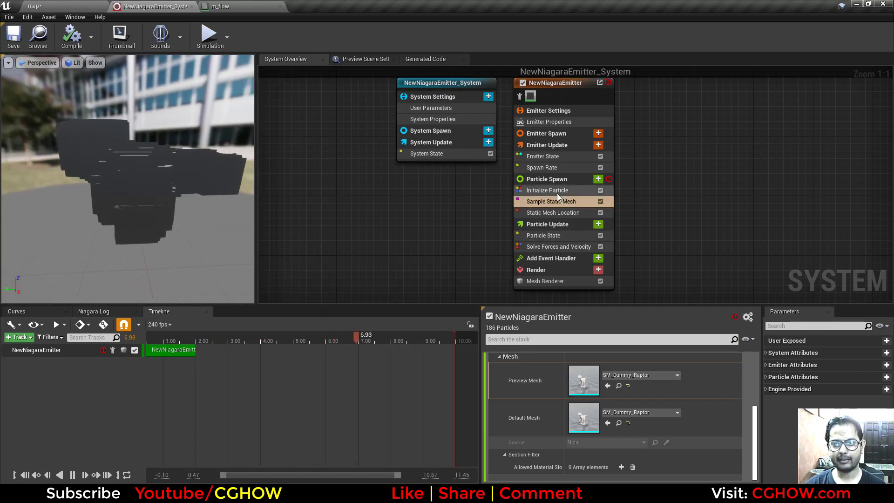
# Enable Mesh Scale in the Initialize Particle module and set it to 0.1 on all three axes
pyautogui.click(556, 191)
pyautogui.click(507, 468)
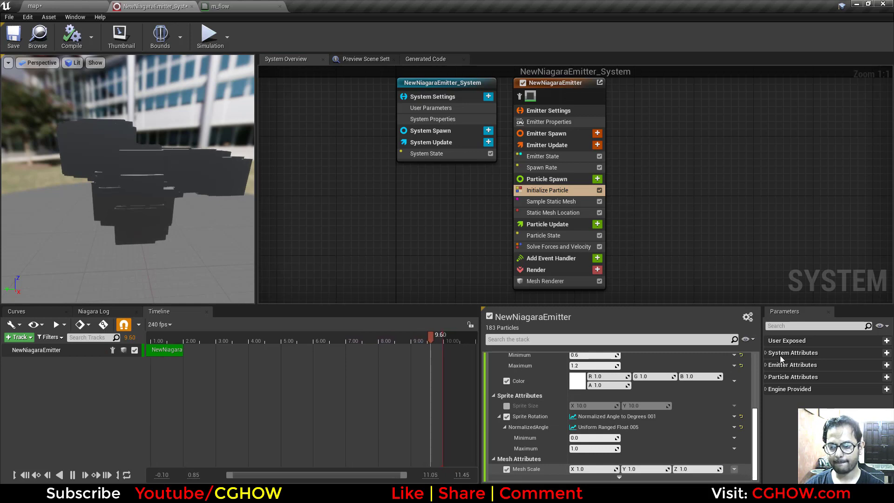
pyautogui.click(734, 416)
pyautogui.click(706, 468)
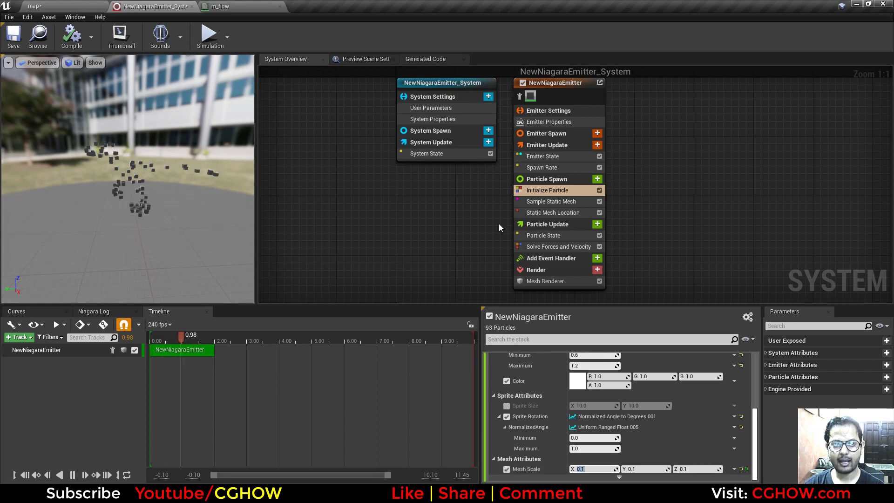
# Raise the emitter's spawn rate to about 1500
pyautogui.click(560, 167)
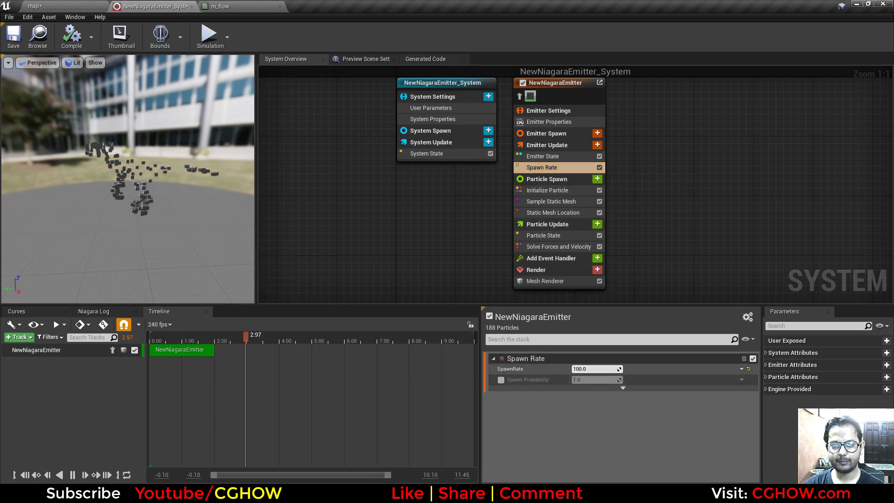
pyautogui.moveTo(588, 368); pyautogui.dragTo(588, 377)
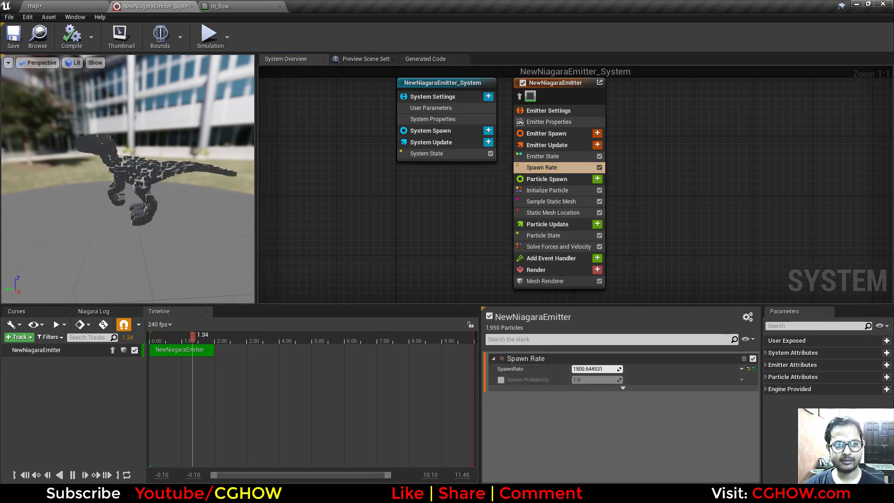
pyautogui.moveTo(138, 216); pyautogui.dragTo(251, 218)
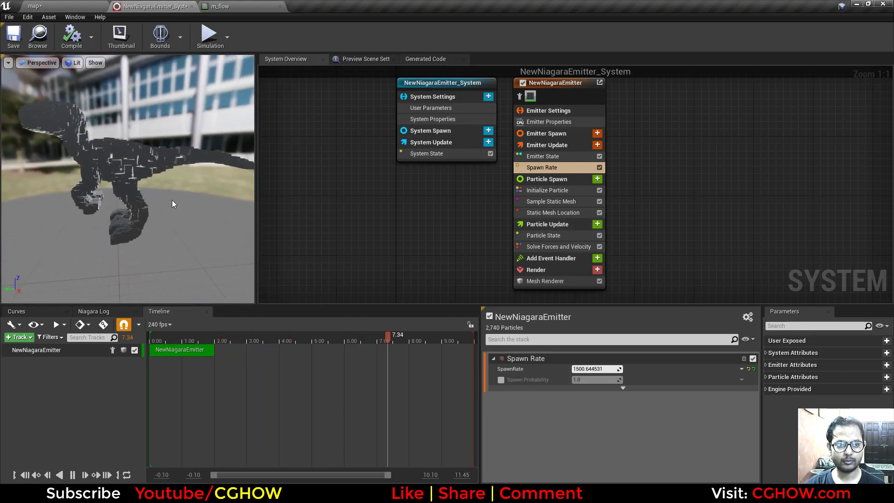
# Add a Curl Noise Force module to Particle Update and resolve its dependency by repositioning it relative to Solve Forces and Velocity
pyautogui.moveTo(637, 203); pyautogui.dragTo(637, 184, button='right')
pyautogui.moveTo(156, 200)
pyautogui.mouseDown()
pyautogui.moveTo(136, 202)
pyautogui.moveTo(160, 189)
pyautogui.mouseUp()
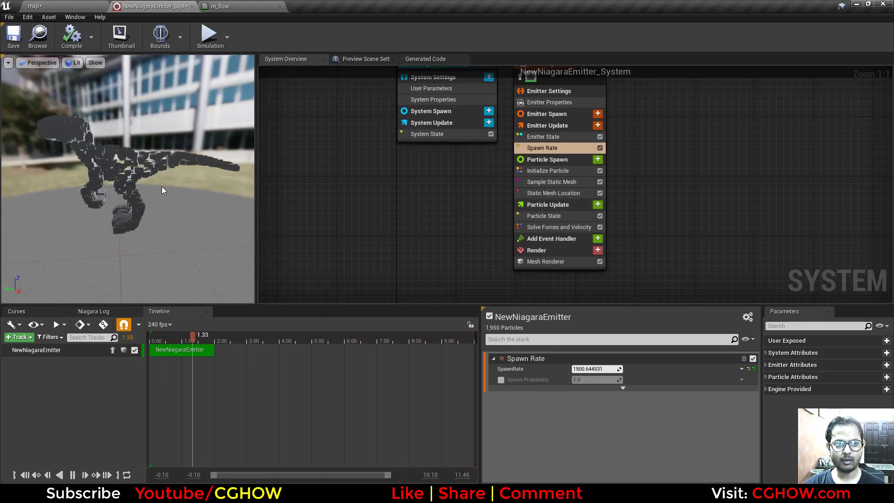
pyautogui.click(88, 4)
pyautogui.scroll(5, 431, 187)
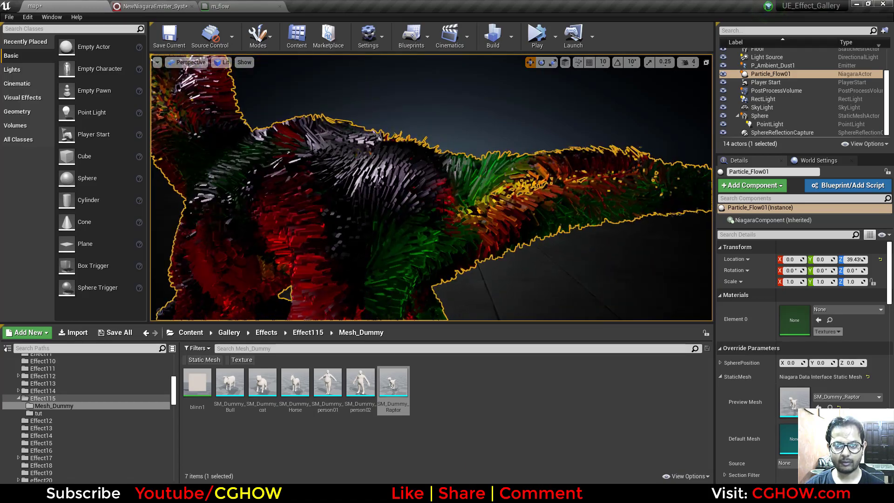
pyautogui.click(159, 6)
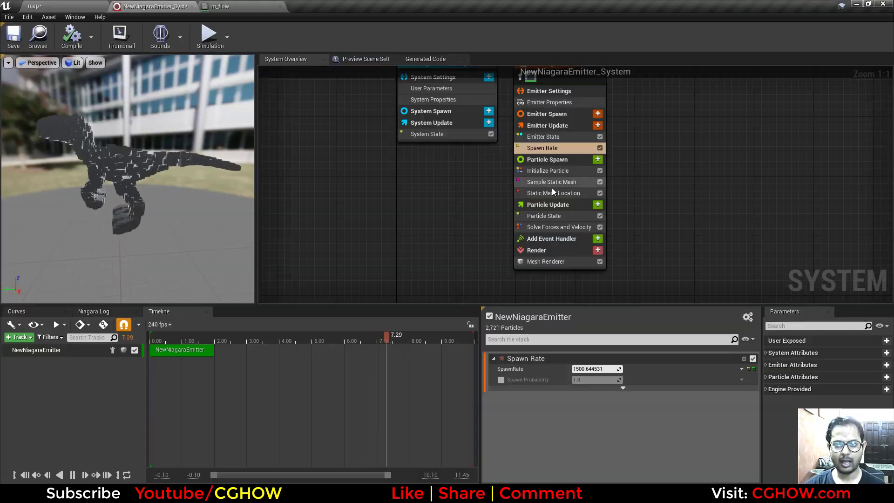
pyautogui.click(598, 206)
pyautogui.write('curl')
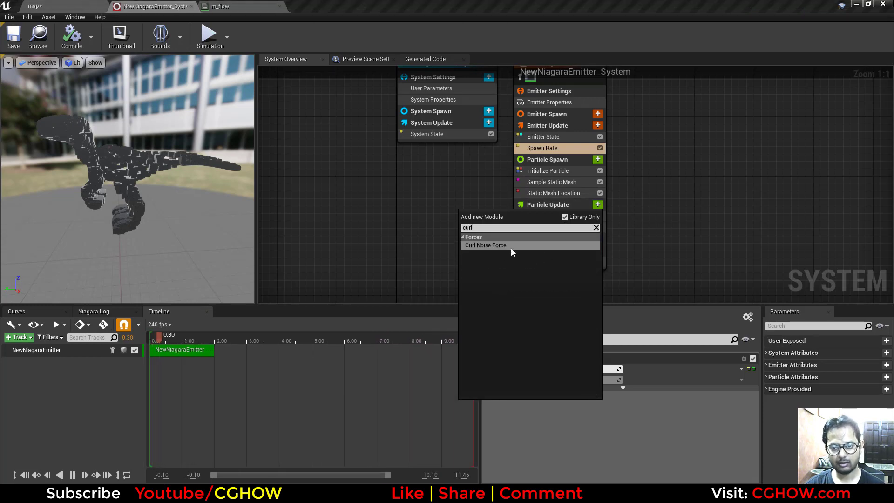
pyautogui.click(510, 246)
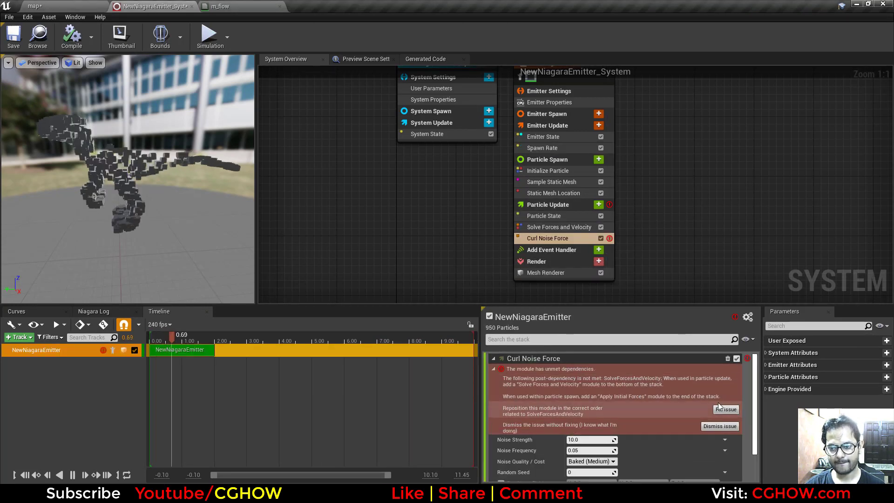
pyautogui.click(721, 409)
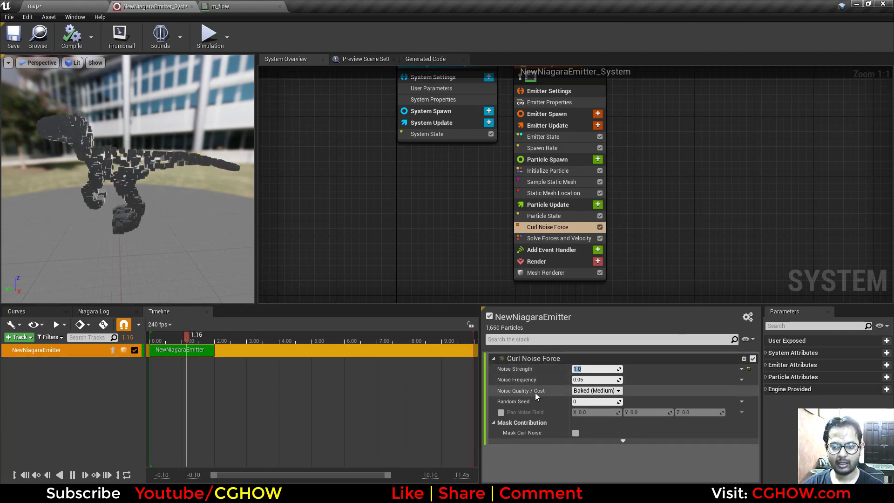
# Set the Curl Noise Force strength to 1.0 and enable Pan Noise Field with 0.5 on Z
pyautogui.click(501, 412)
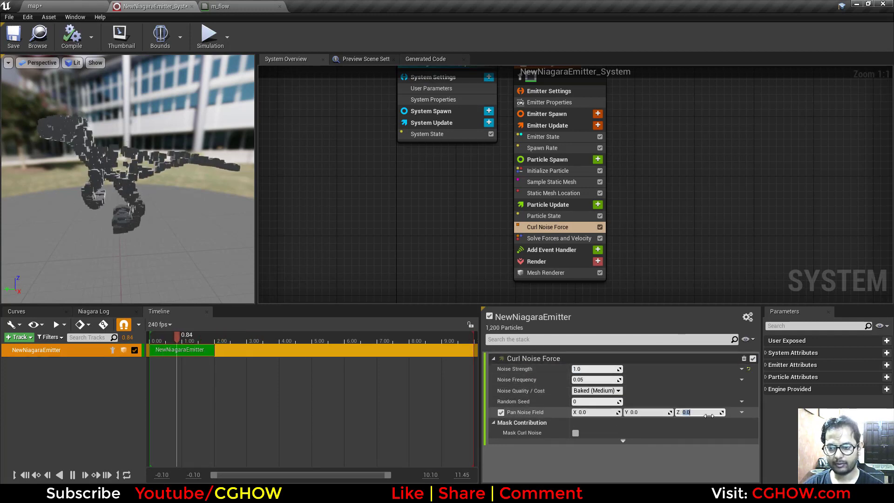
pyautogui.write('.5')
pyautogui.press('Return')
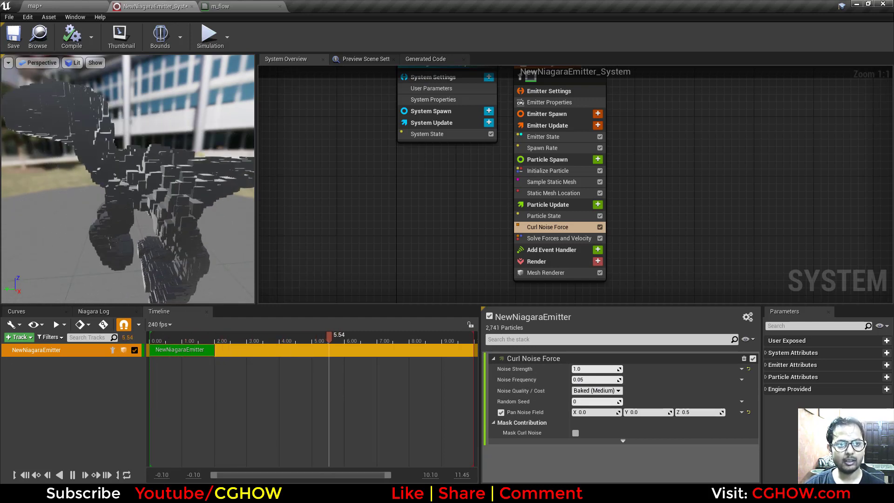
# Close the m_flow material editor without applying its modifications to the original material
pyautogui.click(68, 6)
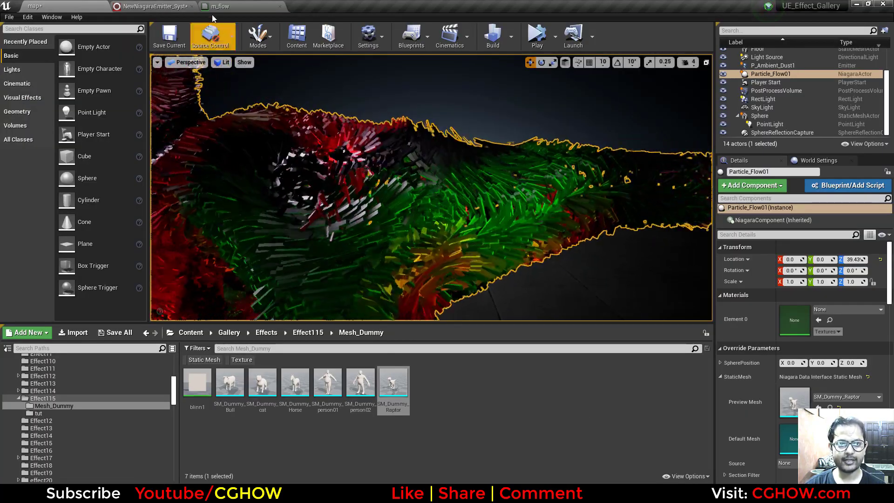
pyautogui.click(186, 6)
pyautogui.click(222, 5)
pyautogui.click(183, 6)
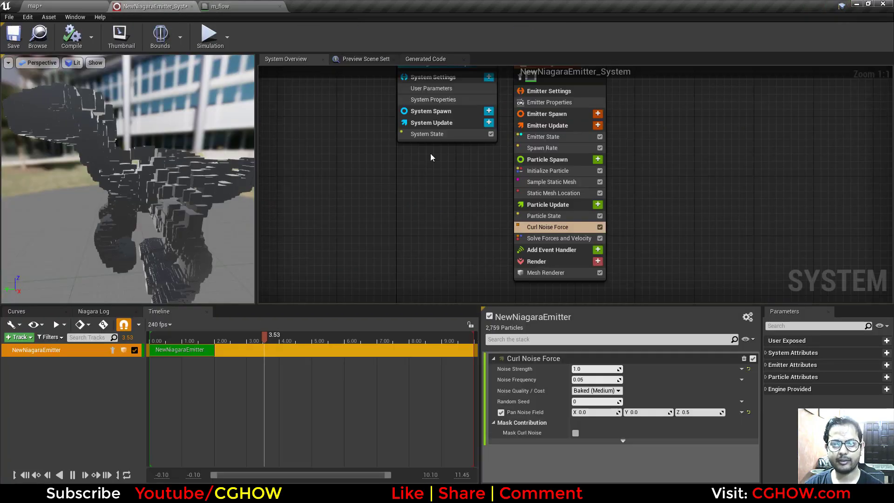
pyautogui.click(280, 6)
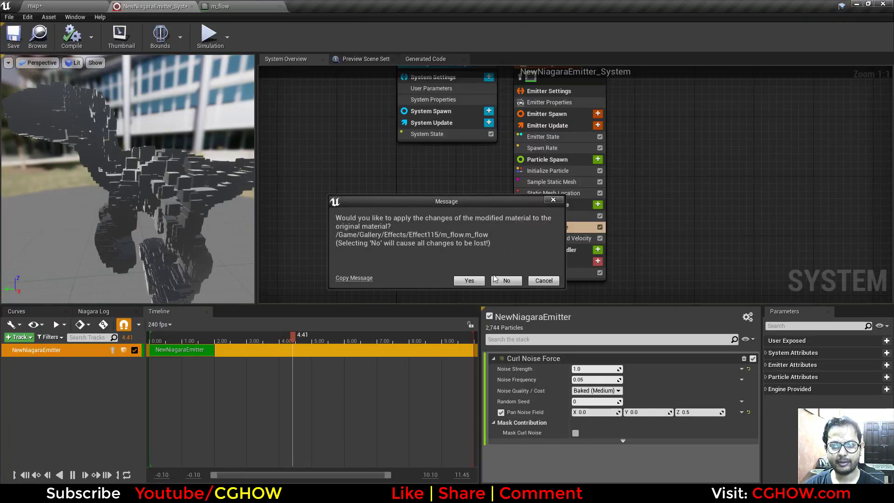
pyautogui.click(518, 282)
# Set the Mesh Scale X value to 0.5 in the Initialize Particle module and check the raptor preview
pyautogui.click(524, 183)
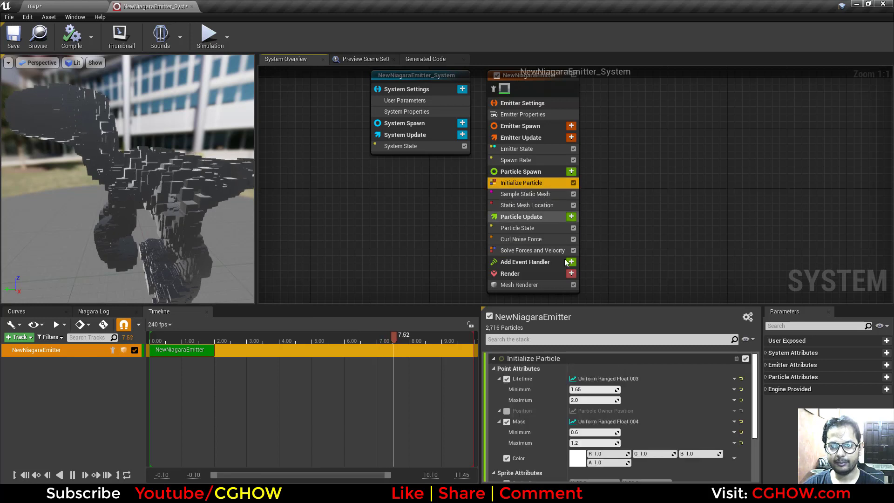
pyautogui.scroll(-3, 590, 466)
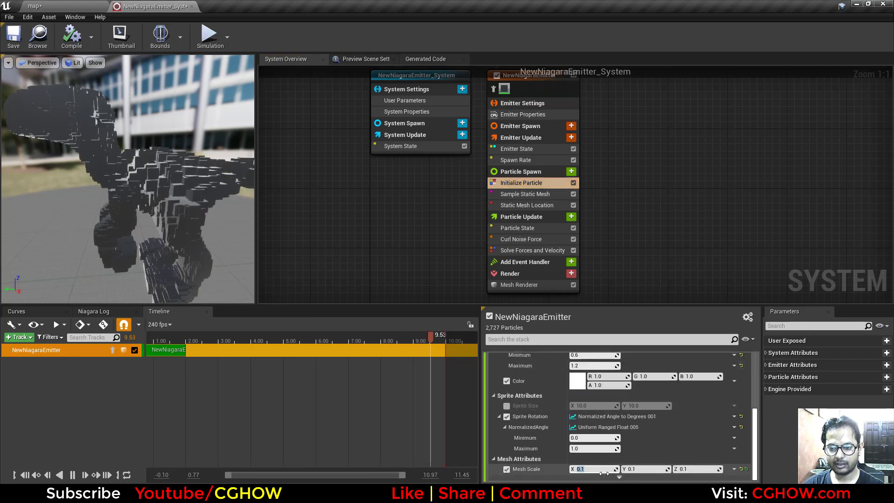
pyautogui.write('0.5')
pyautogui.press('Return')
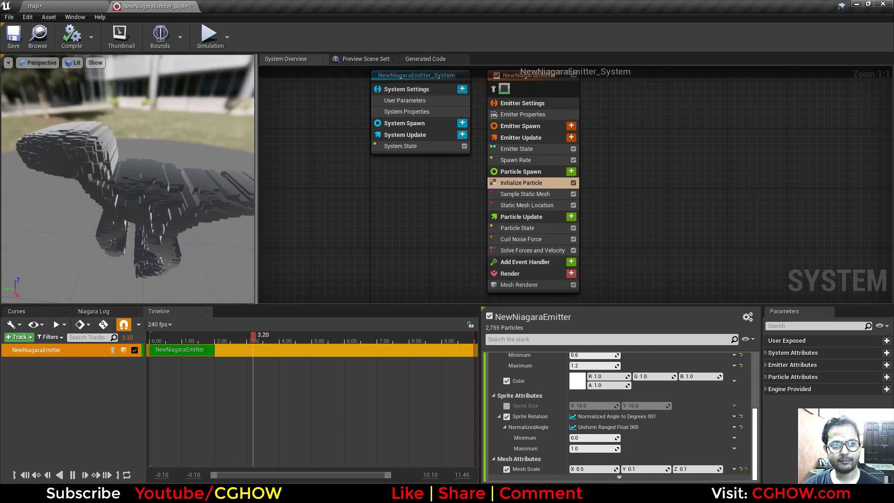
pyautogui.moveTo(181, 179); pyautogui.dragTo(70, 179)
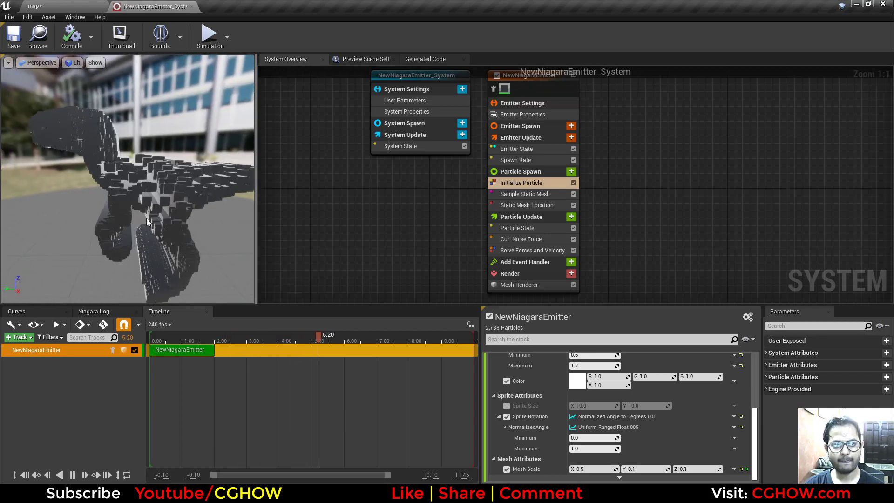
# Add an Orient Mesh to Vector module to the emitter's Particle Update stage
pyautogui.click(531, 239)
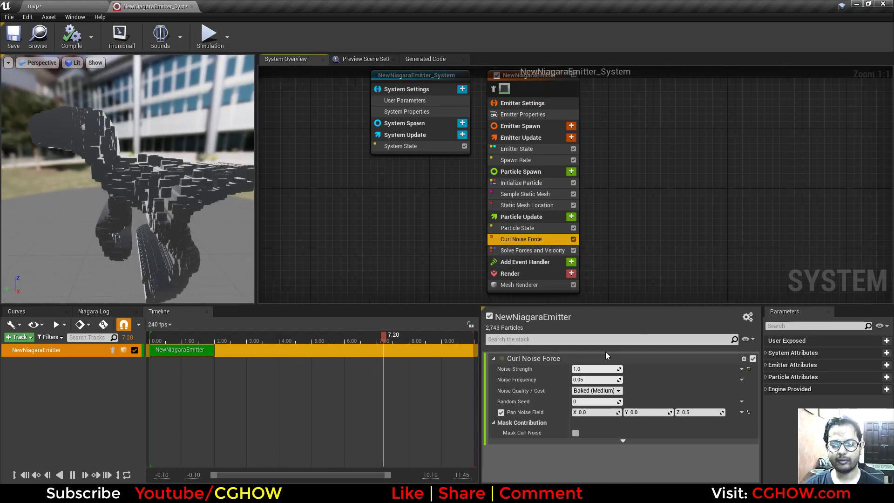
pyautogui.moveTo(216, 214); pyautogui.dragTo(145, 200)
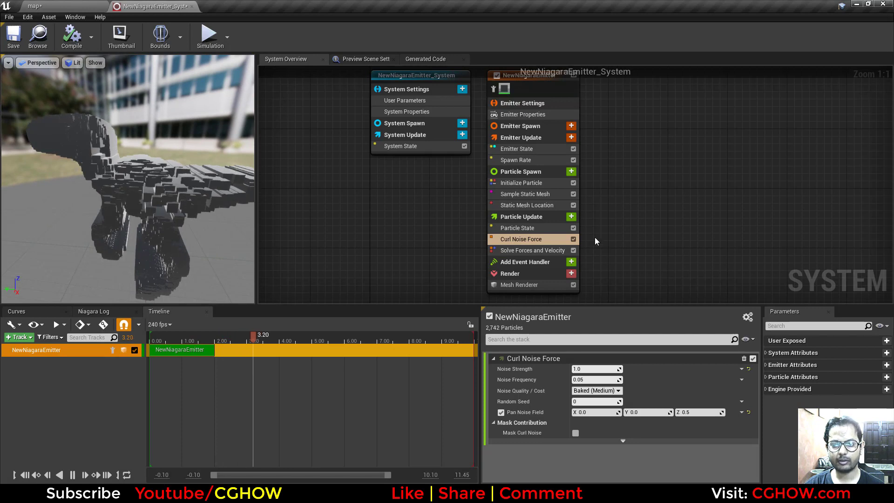
pyautogui.click(571, 217)
pyautogui.write('vec')
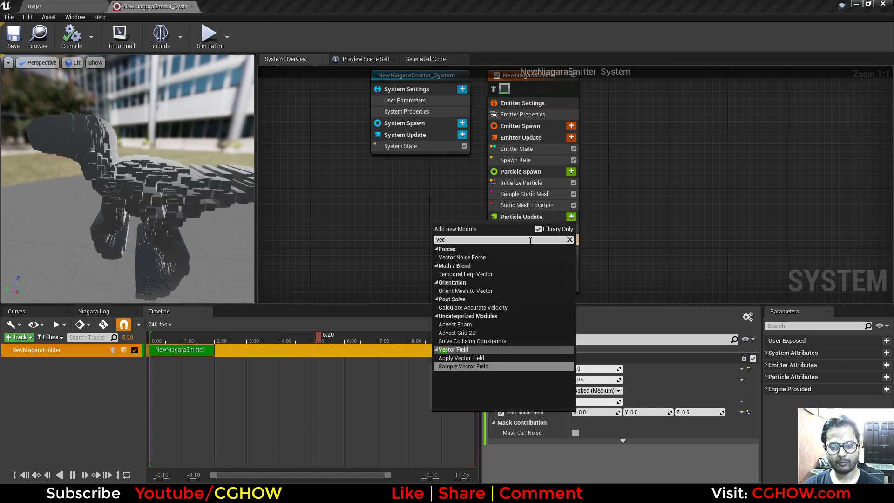
pyautogui.click(491, 292)
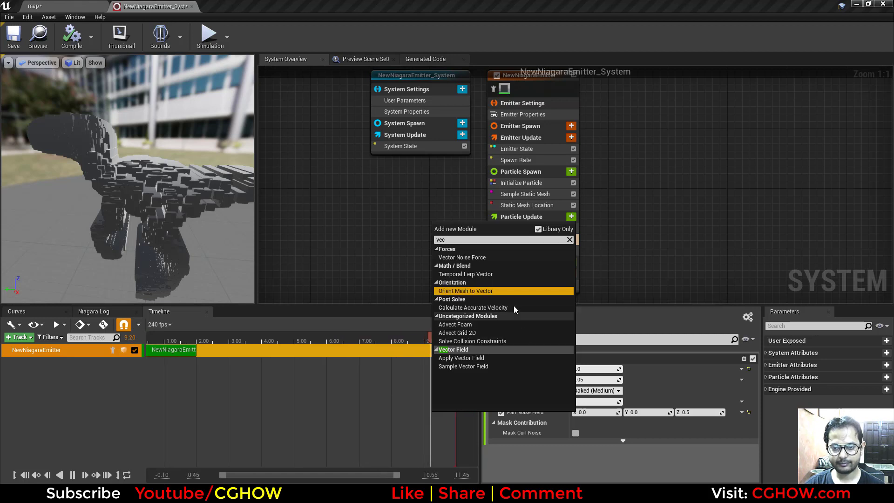
pyautogui.click(502, 290)
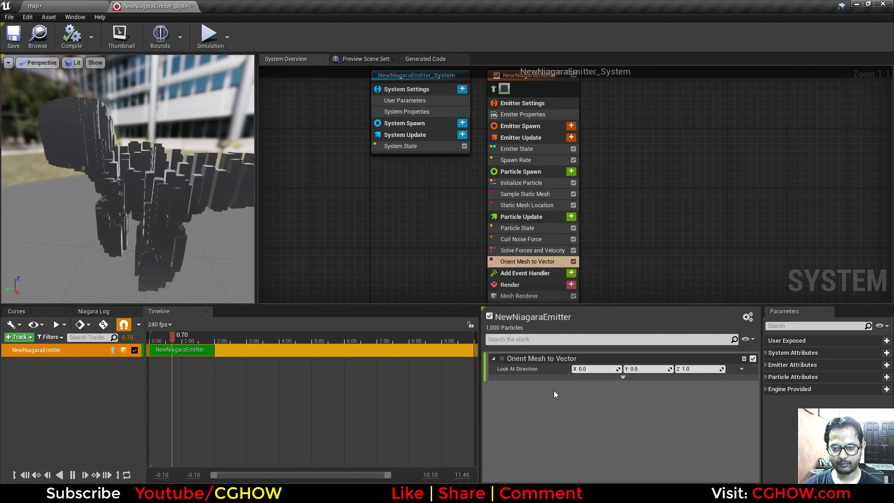
# Link the Look At Direction of Orient Mesh to Vector to the Particles Velocity attribute
pyautogui.click(623, 377)
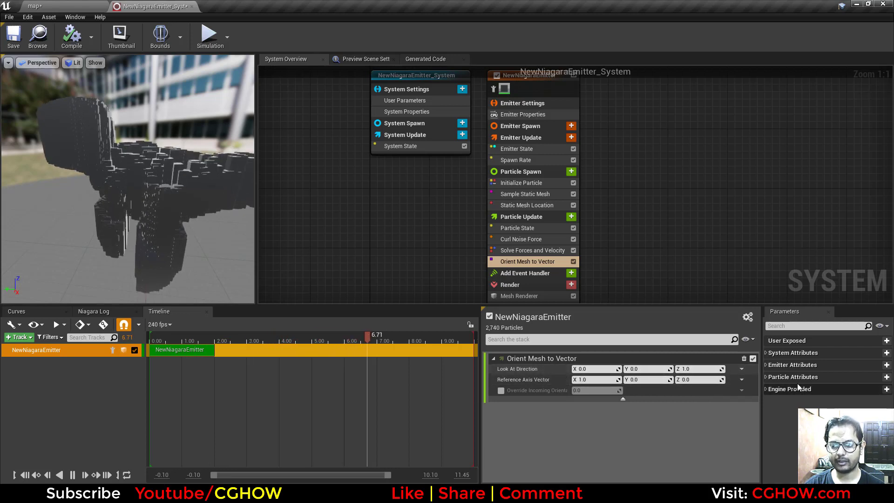
pyautogui.scroll(-5, 818, 387)
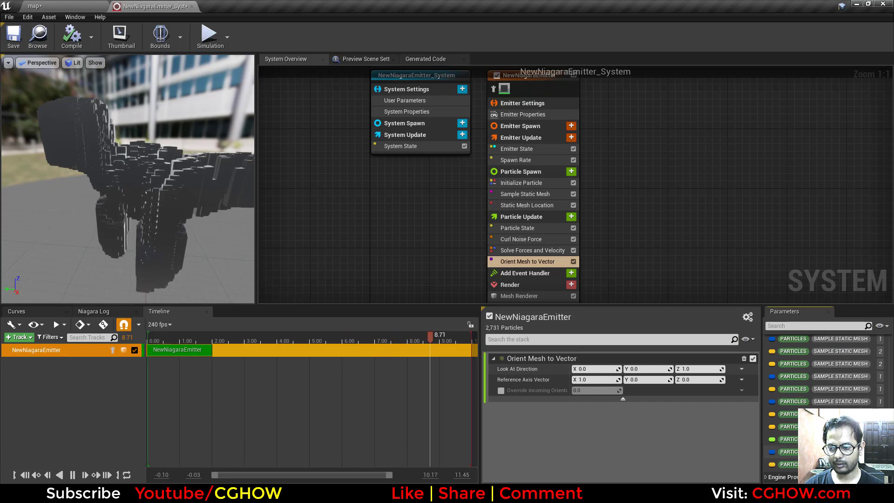
pyautogui.moveTo(787, 439); pyautogui.dragTo(638, 368)
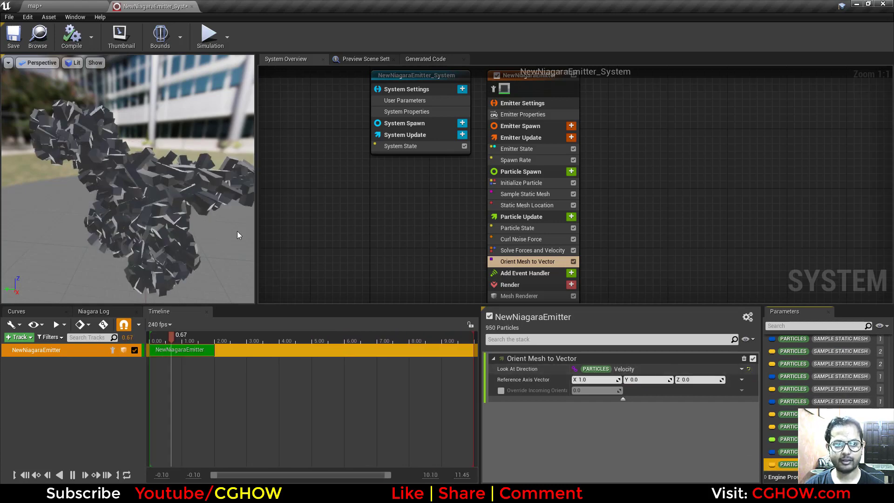
pyautogui.moveTo(159, 217); pyautogui.dragTo(163, 199)
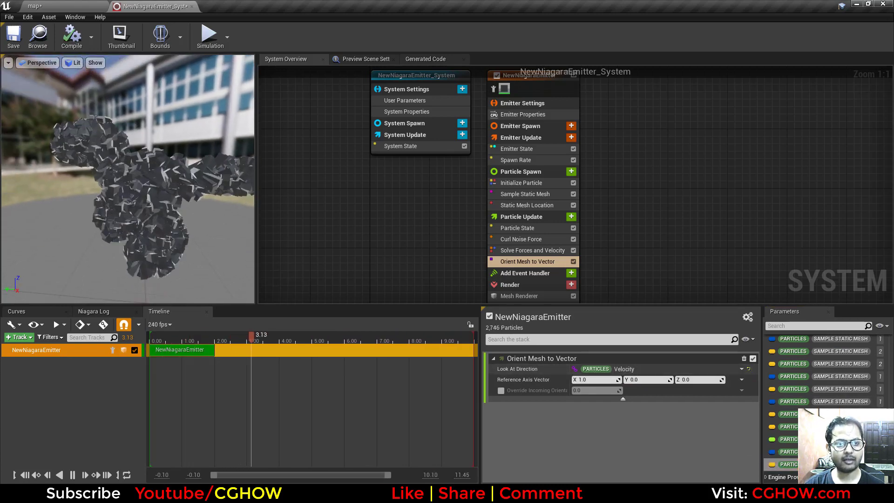
# Set the Curl Noise Force noise frequency to 1.0
pyautogui.click(559, 239)
pyautogui.click(587, 380)
pyautogui.write('1')
pyautogui.press('Return')
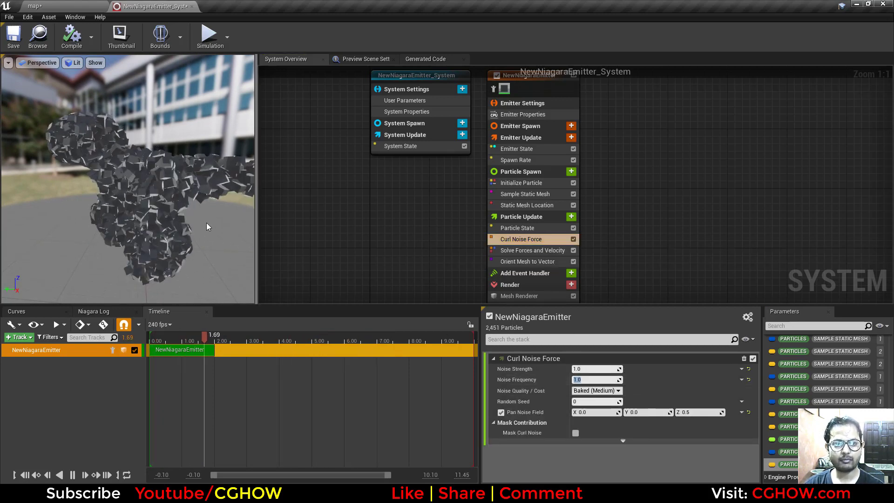
# Set the Mesh Scale Y and Z values to 0.02 in the Initialize Particle module
pyautogui.click(538, 184)
pyautogui.scroll(-5, 627, 423)
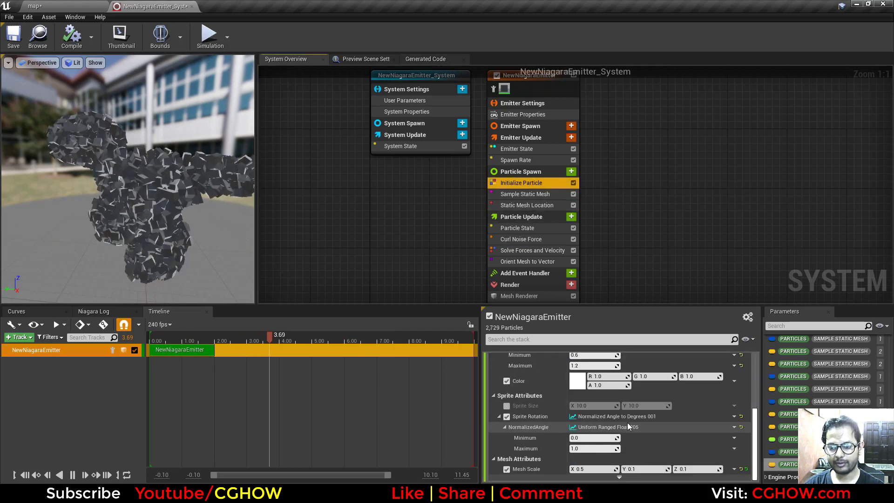
pyautogui.click(648, 469)
pyautogui.write('.0.02')
pyautogui.click(694, 469)
pyautogui.write('0.02')
pyautogui.press('Return')
# Set the particles' Mesh Scale to 0.05 on Z and Y and 0.2 on X
pyautogui.write('.05')
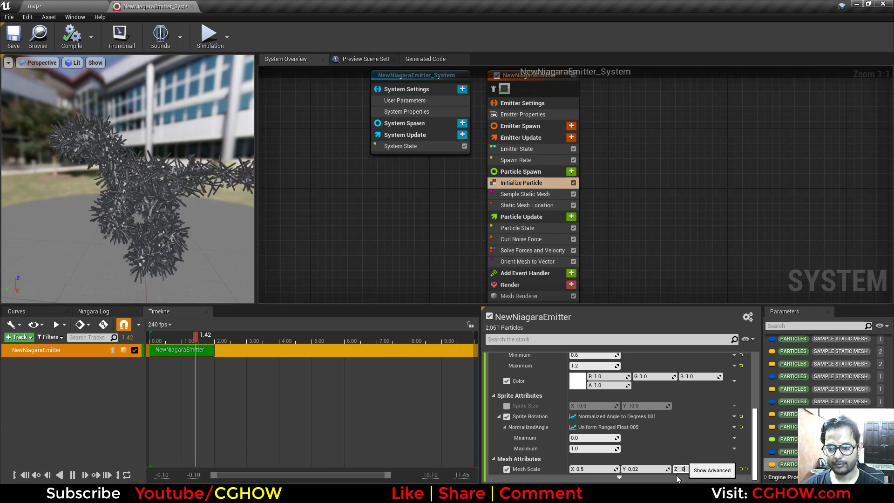
pyautogui.press('Return')
pyautogui.click(644, 470)
pyautogui.write('.05')
pyautogui.press('Return')
pyautogui.click(592, 470)
pyautogui.write('.2')
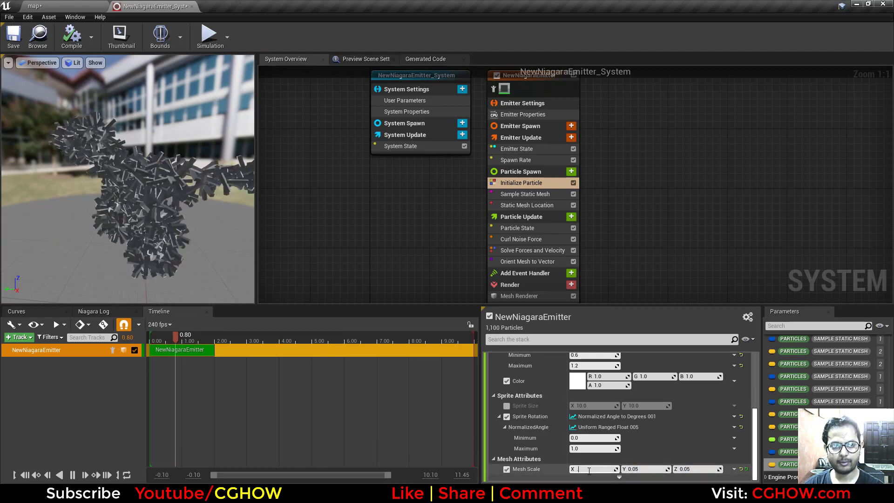
pyautogui.press('Return')
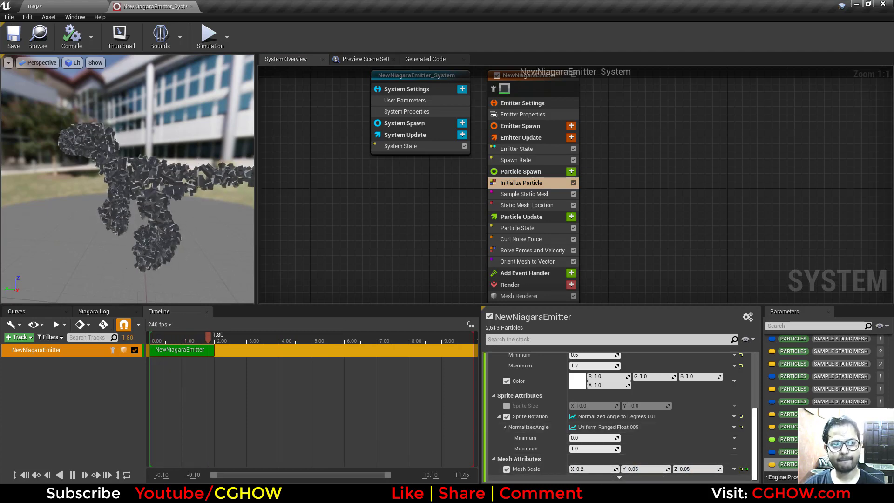
# Set the Curl Noise Force noise frequency to 0.1
pyautogui.scroll(4, 131, 236)
pyautogui.moveTo(131, 236); pyautogui.dragTo(142, 243)
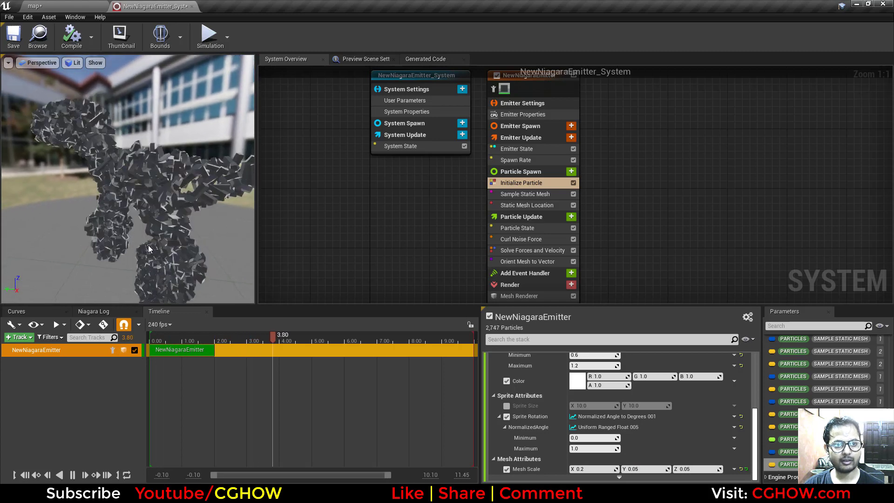
pyautogui.click(530, 240)
pyautogui.click(587, 380)
pyautogui.write('0.01')
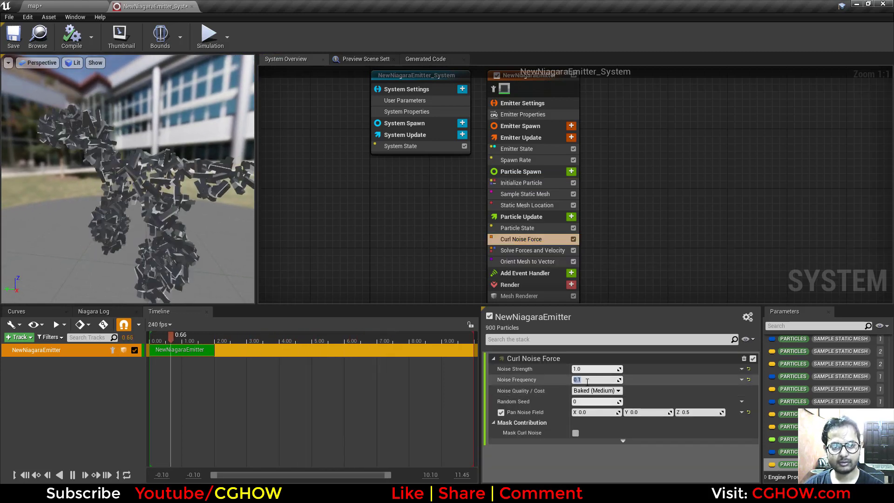
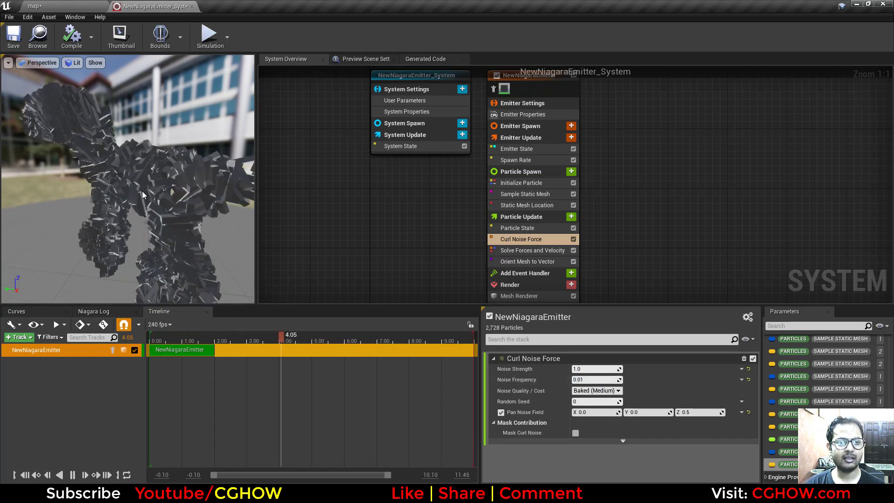
# Add a Scale Mesh Size module to the emitter's Particle Update stage
pyautogui.moveTo(143, 217)
pyautogui.mouseDown()
pyautogui.moveTo(160, 215)
pyautogui.moveTo(141, 213)
pyautogui.mouseUp()
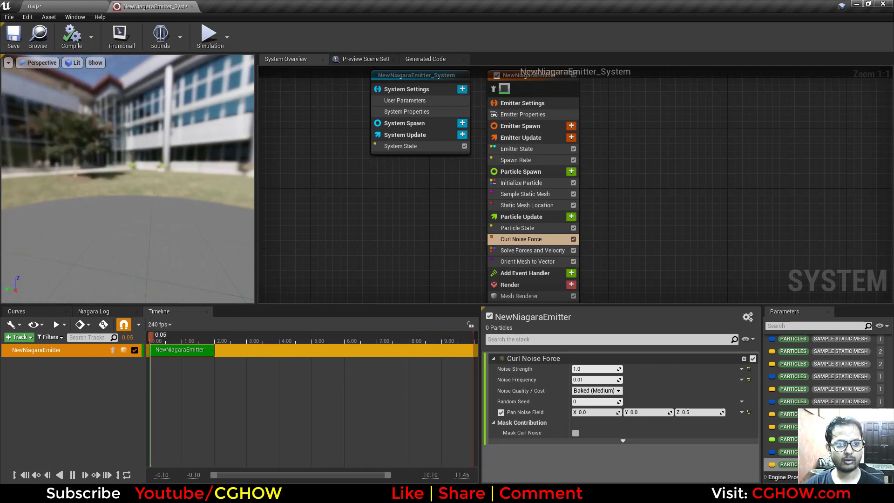
pyautogui.moveTo(634, 223); pyautogui.dragTo(632, 178, button='right')
pyautogui.click(569, 170)
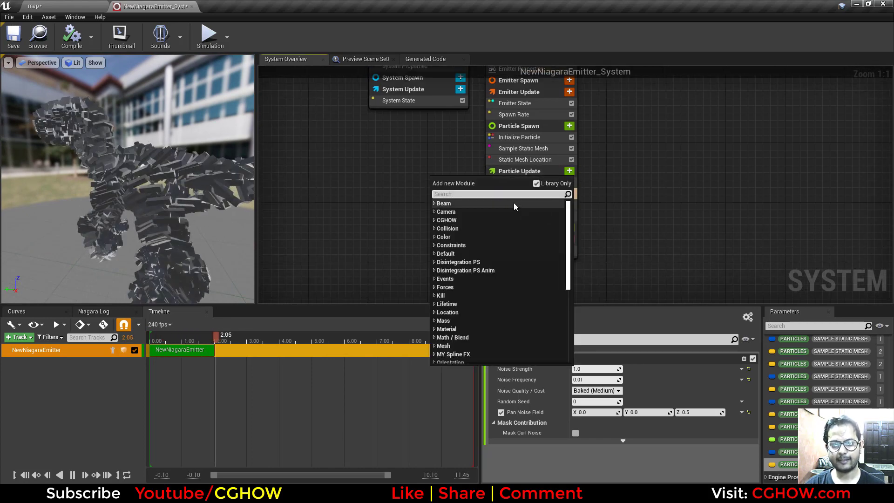
pyautogui.write('scal')
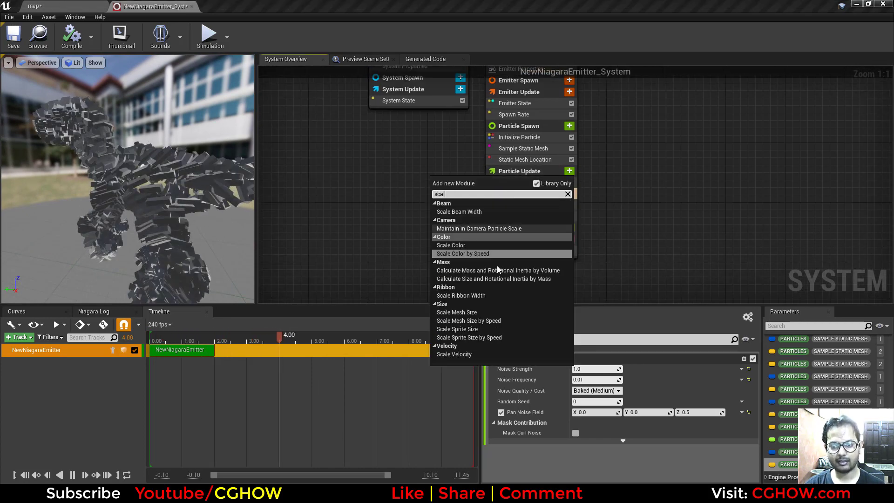
pyautogui.click(459, 312)
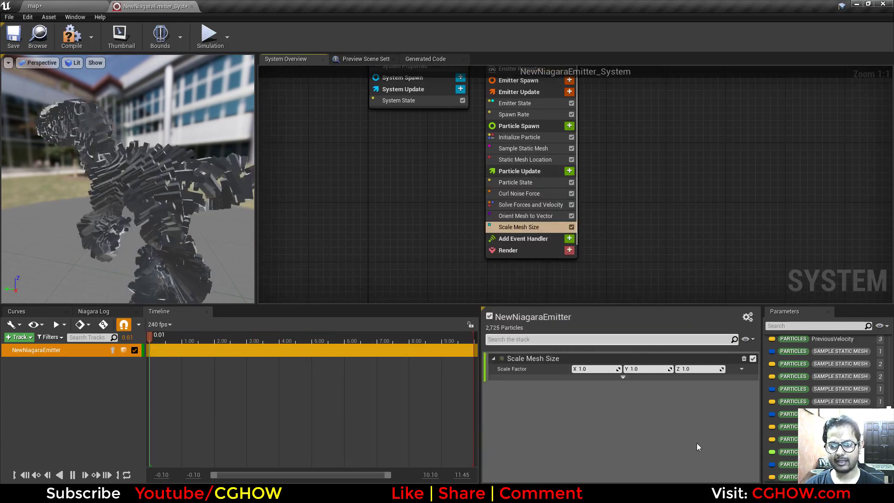
# Drive the Scale Mesh Size Scale Factor with Vector from Float and its Value with Float from Curve
pyautogui.click(741, 368)
pyautogui.write('float')
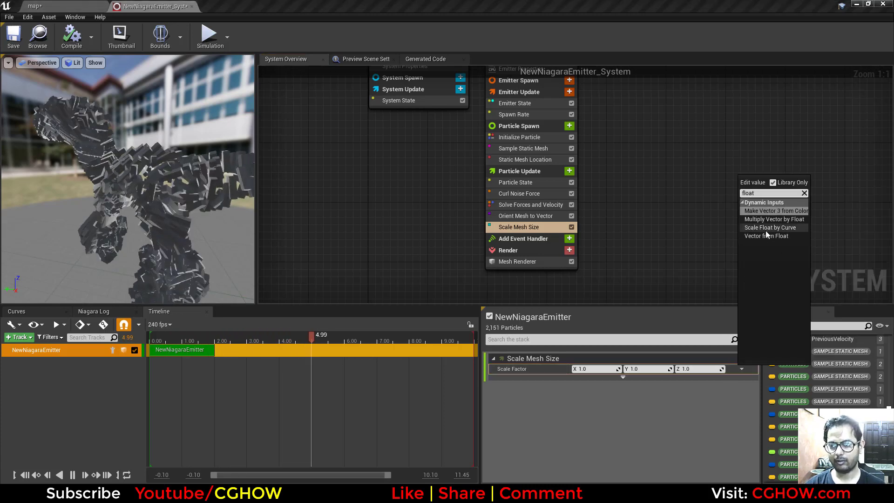
pyautogui.click(767, 235)
pyautogui.click(741, 379)
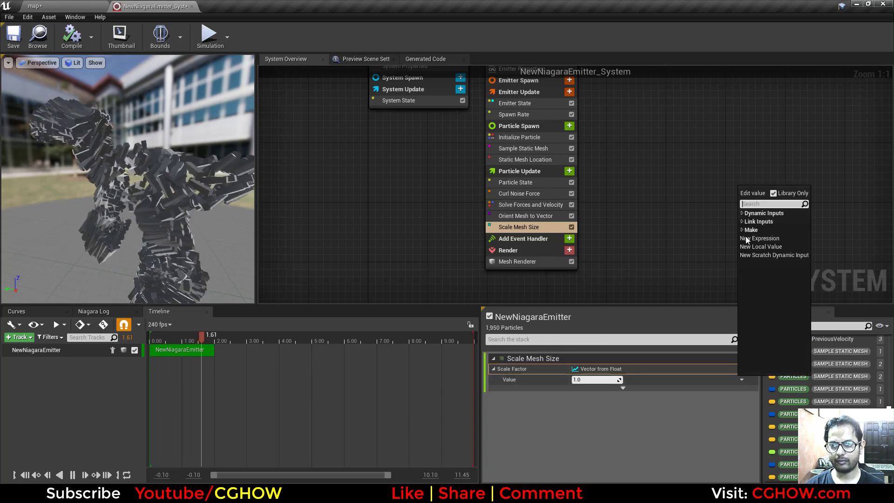
pyautogui.write('cur')
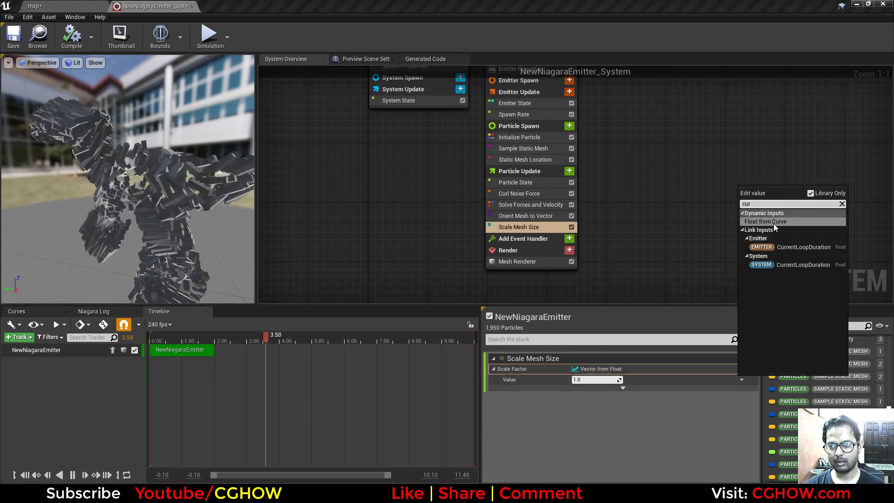
pyautogui.click(774, 222)
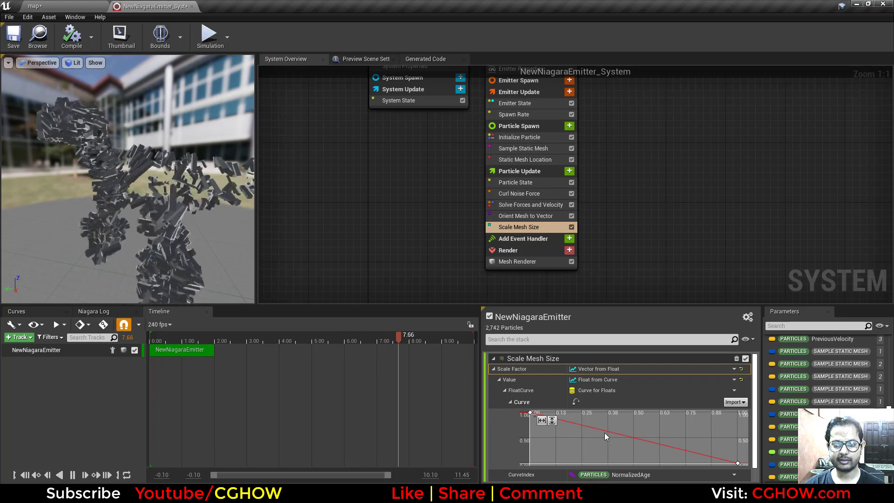
# Add keys to the middle of the mesh size curve and set the first key's value to 0
pyautogui.rightClick(580, 427)
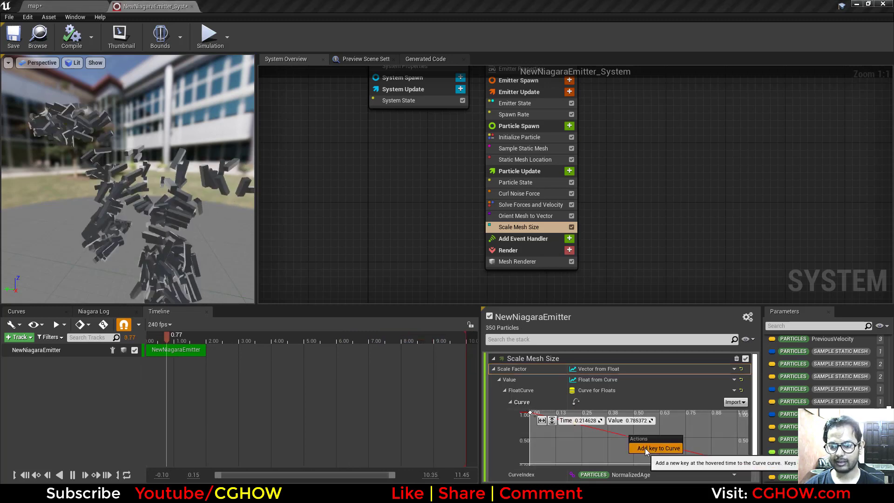
pyautogui.click(644, 448)
pyautogui.click(529, 413)
pyautogui.click(632, 420)
pyautogui.write('0')
pyautogui.press('Return')
# Set both middle keys of the mesh size curve to value 1 so particles grow in and shrink out
pyautogui.moveTo(580, 441); pyautogui.dragTo(577, 450, button='right')
pyautogui.click(573, 434)
pyautogui.click(630, 421)
pyautogui.write('1')
pyautogui.press('Return')
pyautogui.moveTo(629, 448); pyautogui.dragTo(696, 446)
pyautogui.click(631, 421)
pyautogui.write('1')
pyautogui.press('Return')
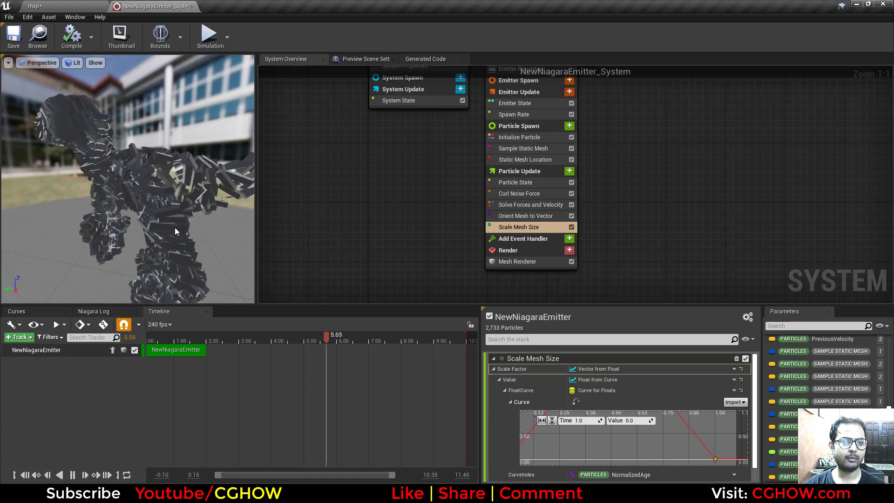
# Set the particles' Mesh Scale to 0.1 on X and 0.03 on Y and Z, and raise the Spawn Rate to about 4305
pyautogui.click(519, 137)
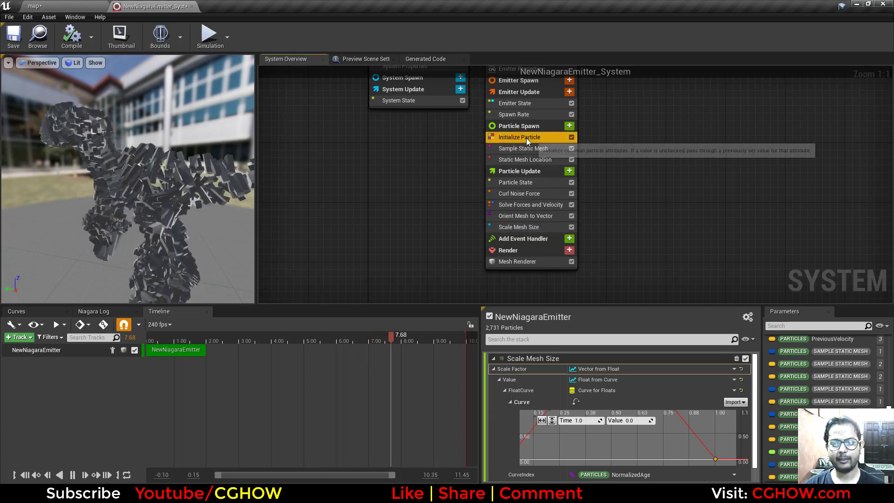
pyautogui.scroll(-5, 631, 407)
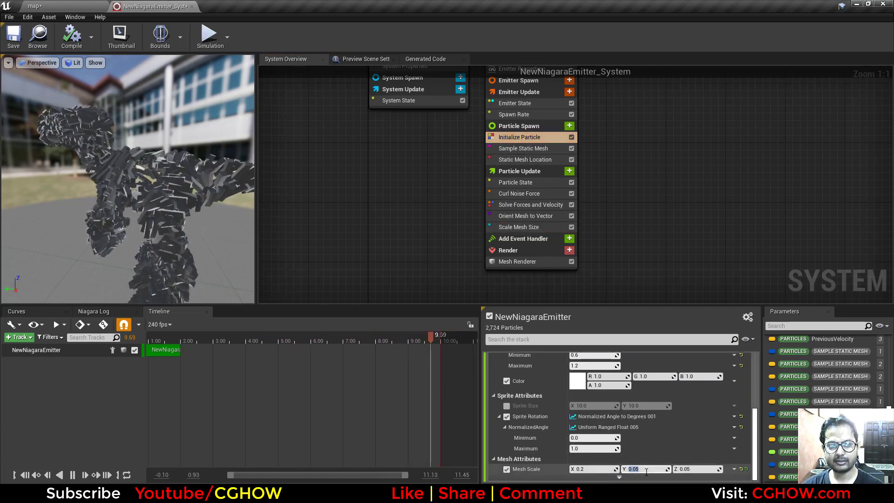
pyautogui.write('.0')
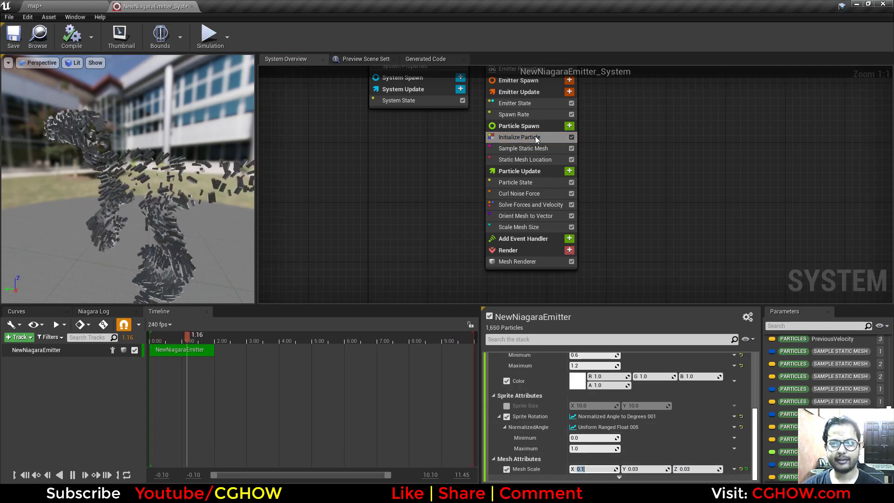
pyautogui.click(513, 115)
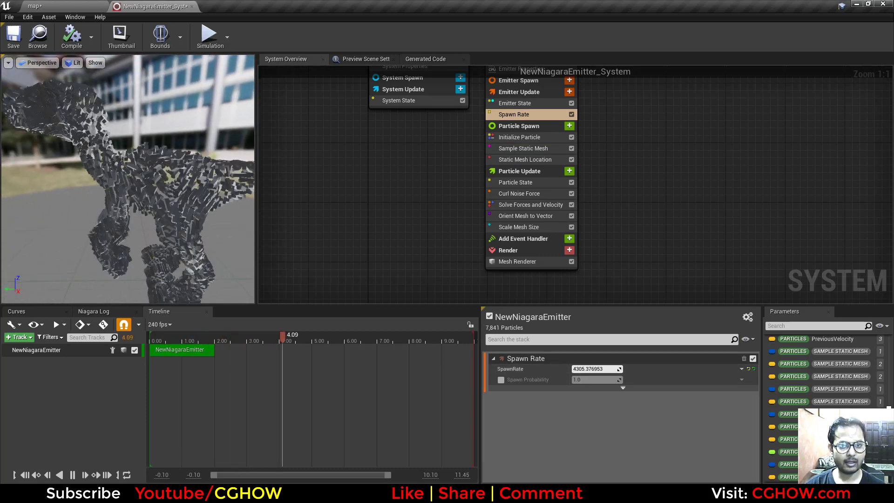
pyautogui.click(519, 193)
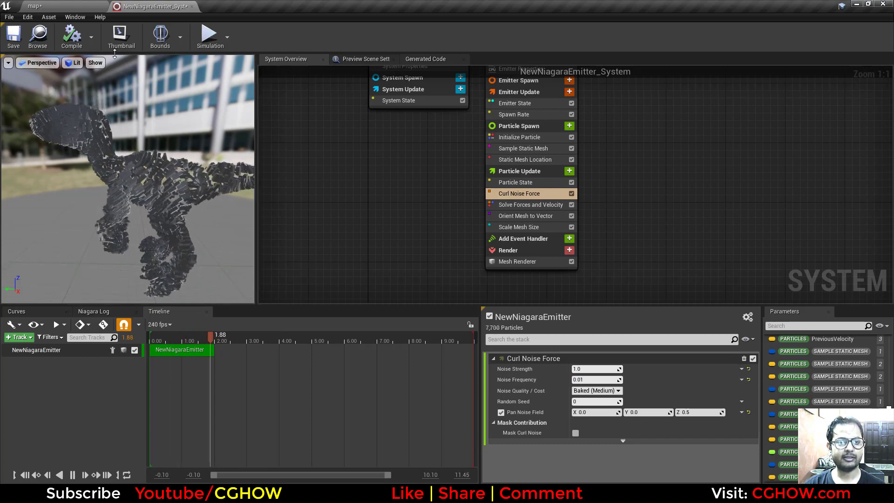
# Place the NewNiagaraEmitter_System asset in the level beside the existing raptor effect and inspect it up close
pyautogui.click(39, 37)
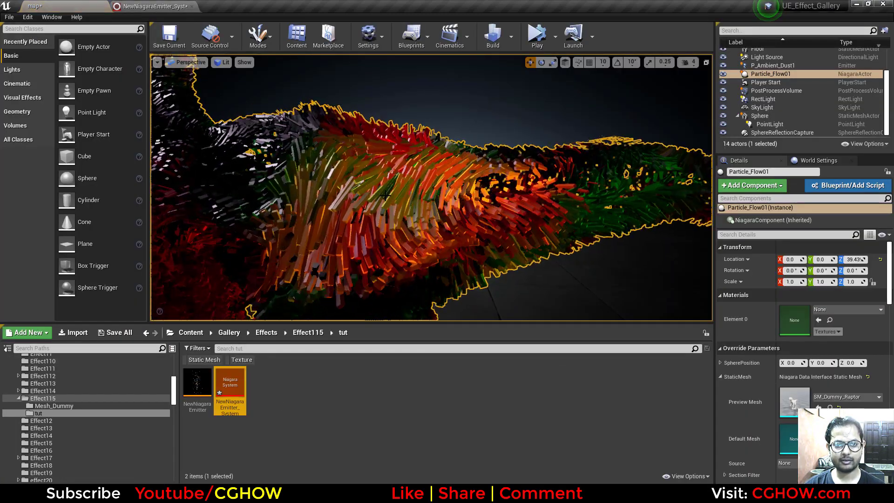
pyautogui.moveTo(232, 390); pyautogui.dragTo(585, 281)
pyautogui.moveTo(639, 293); pyautogui.dragTo(605, 298, button='middle')
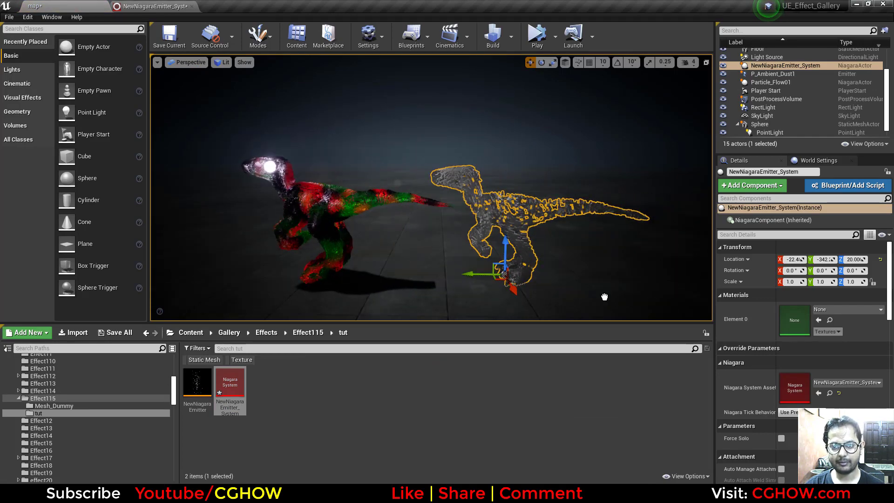
pyautogui.scroll(3, 605, 298)
pyautogui.moveTo(402, 248); pyautogui.dragTo(354, 274)
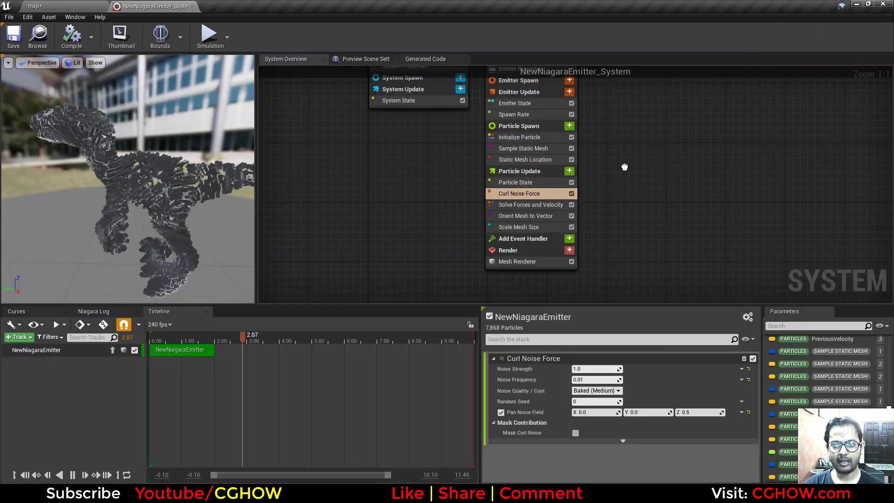
# Return to the Niagara system and add a Color module to the Particle Update stage
pyautogui.rightClick(625, 167)
pyautogui.click(569, 171)
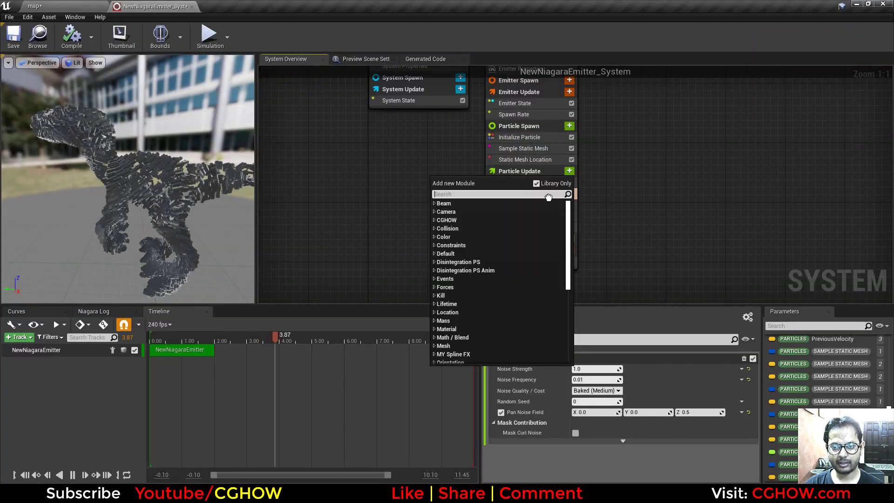
pyautogui.write('colo')
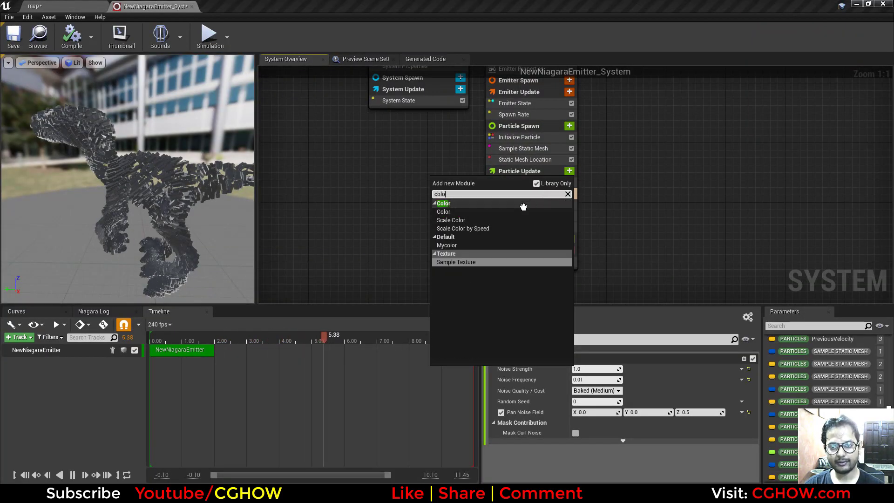
pyautogui.click(445, 211)
# Set the Color input to Multiply Linear Color and link the module's Scale Color to Particles Velocity
pyautogui.click(742, 372)
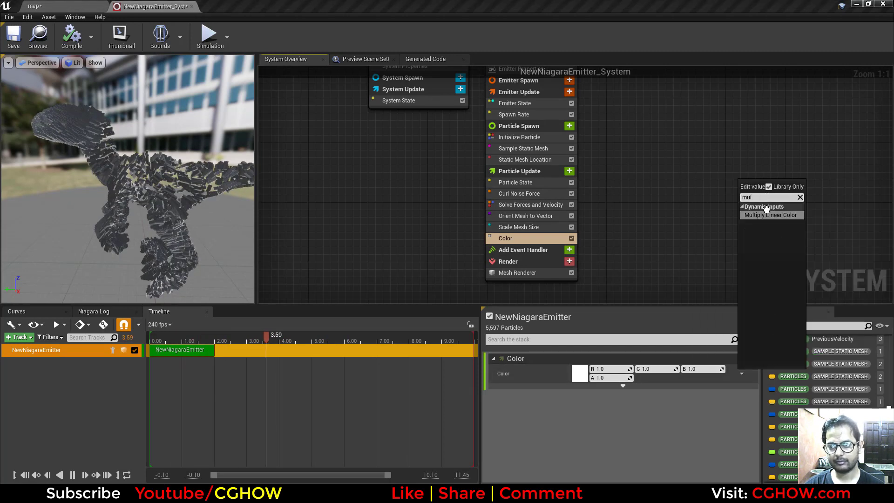
pyautogui.click(766, 215)
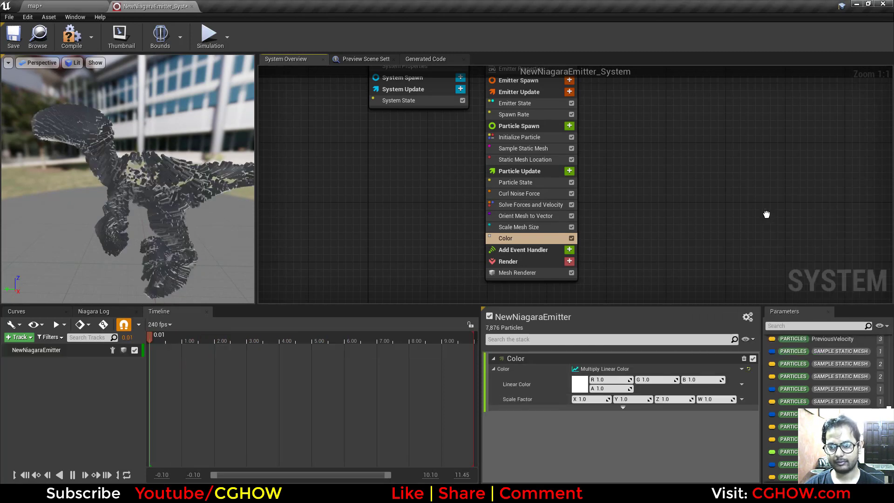
pyautogui.click(624, 406)
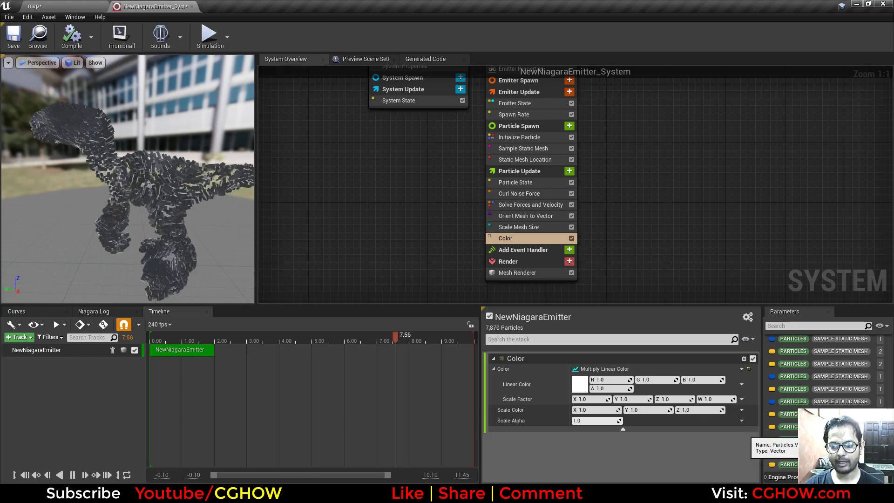
pyautogui.moveTo(598, 412); pyautogui.dragTo(600, 411)
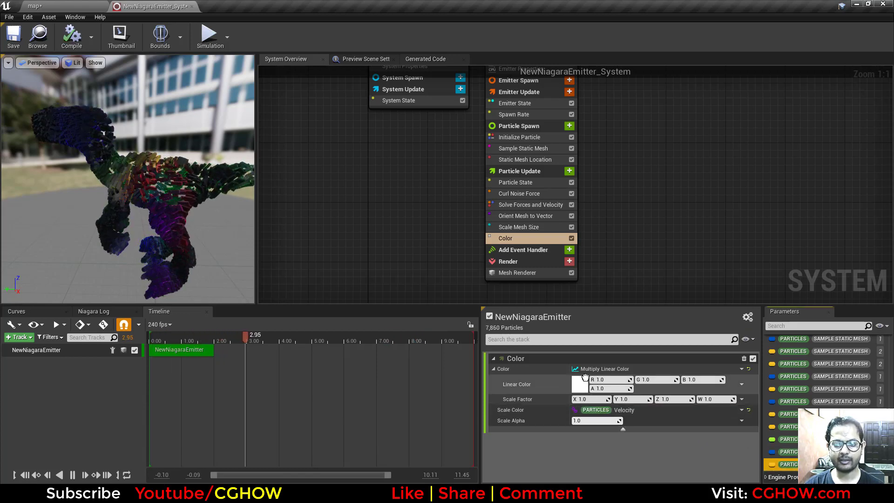
pyautogui.moveTo(179, 211); pyautogui.dragTo(100, 199)
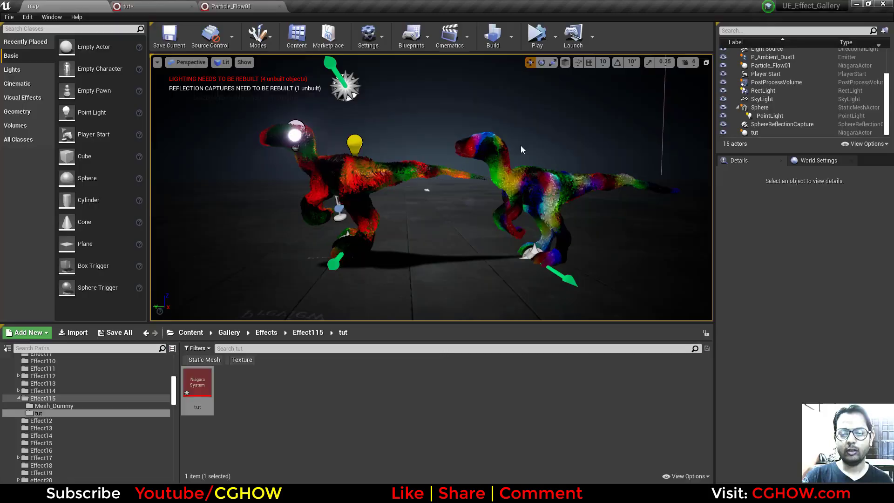
# Close the Particle_Flow01 editor and switch to the tut Niagara system
pyautogui.rightClick(381, 210)
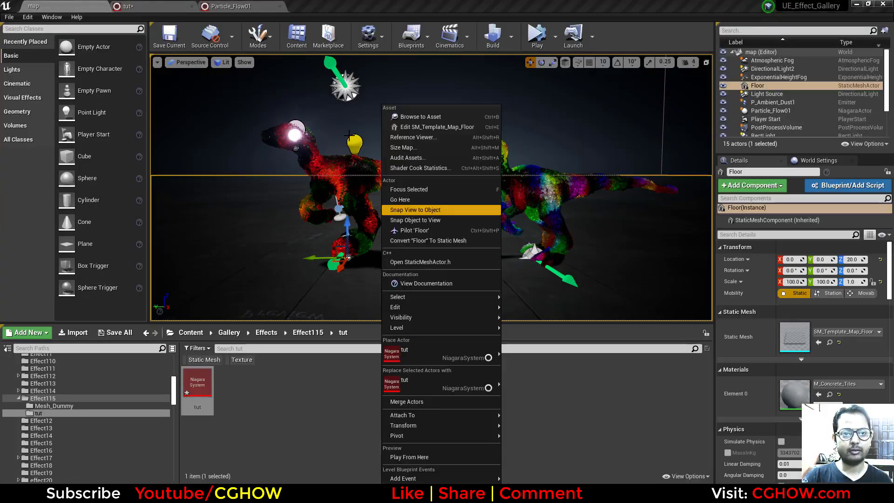
pyautogui.click(228, 3)
pyautogui.middleClick(228, 5)
pyautogui.click(161, 6)
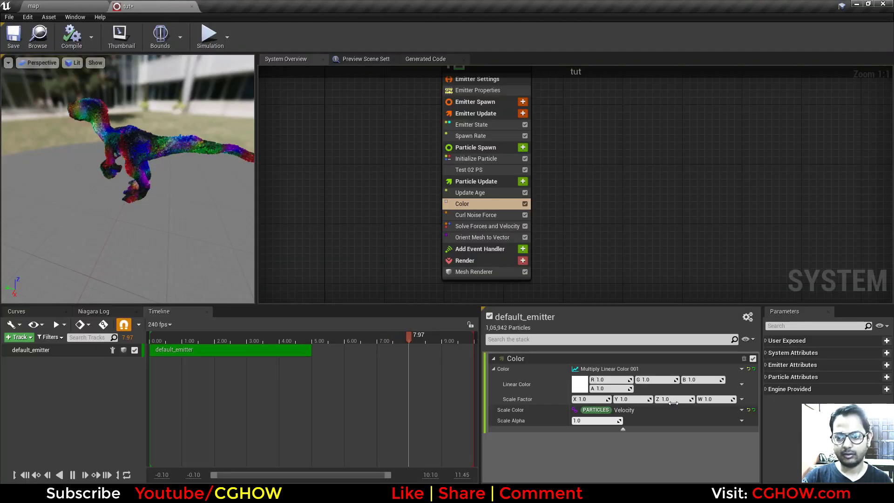
# Set the Linear Color to bright green with R 0.267098, G 1.0 and B 0.0, and check the effect in the level
pyautogui.click(583, 384)
pyautogui.moveTo(644, 328); pyautogui.dragTo(646, 370)
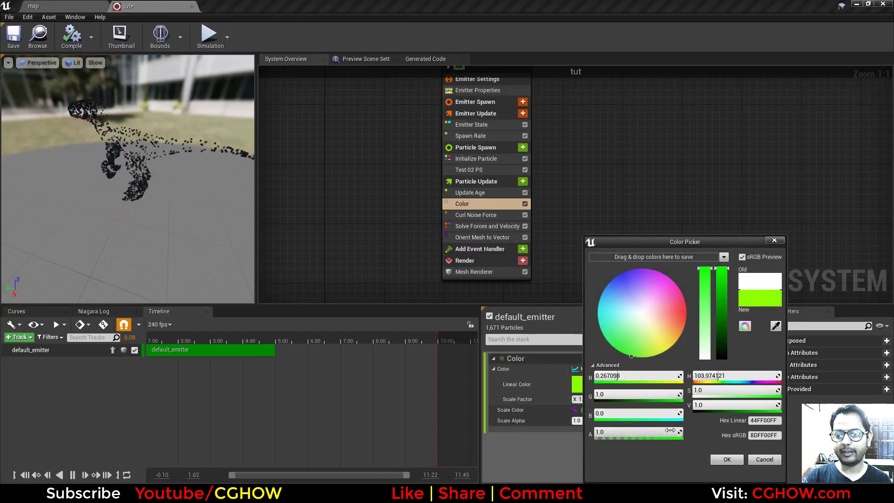
pyautogui.click(722, 462)
pyautogui.click(45, 3)
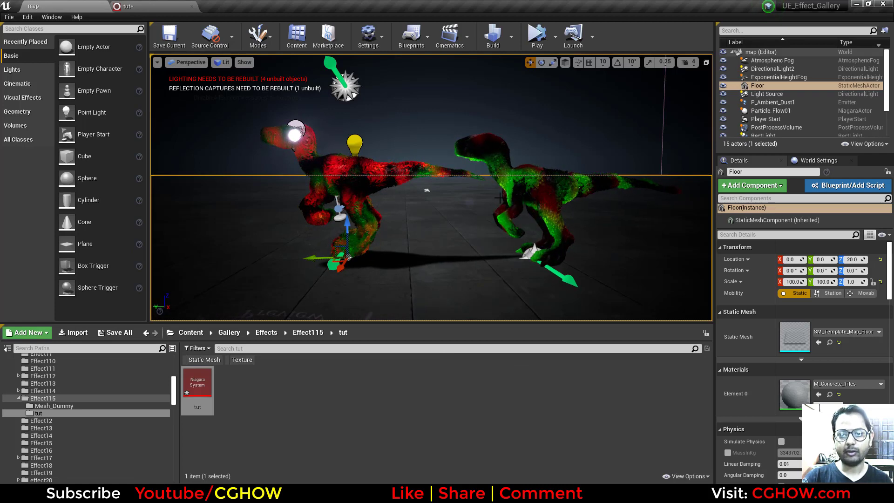
pyautogui.click(153, 6)
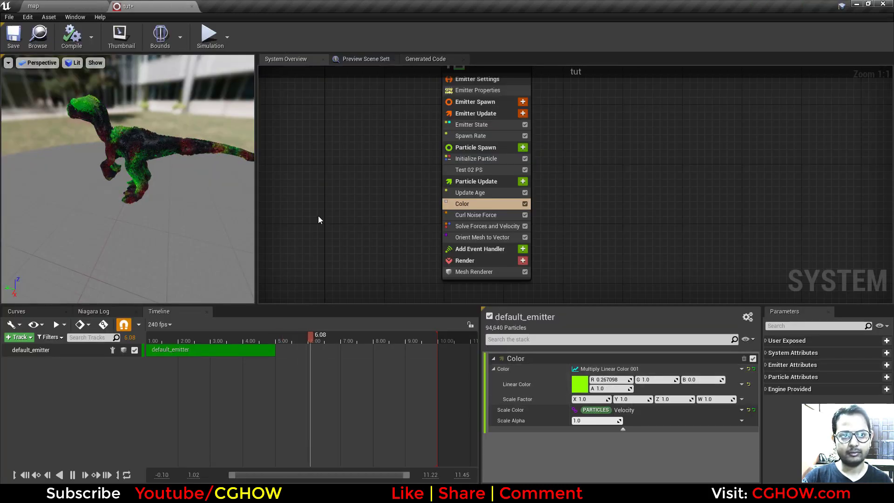
# Drive the Color module's Linear Color with Color from Curve
pyautogui.click(743, 385)
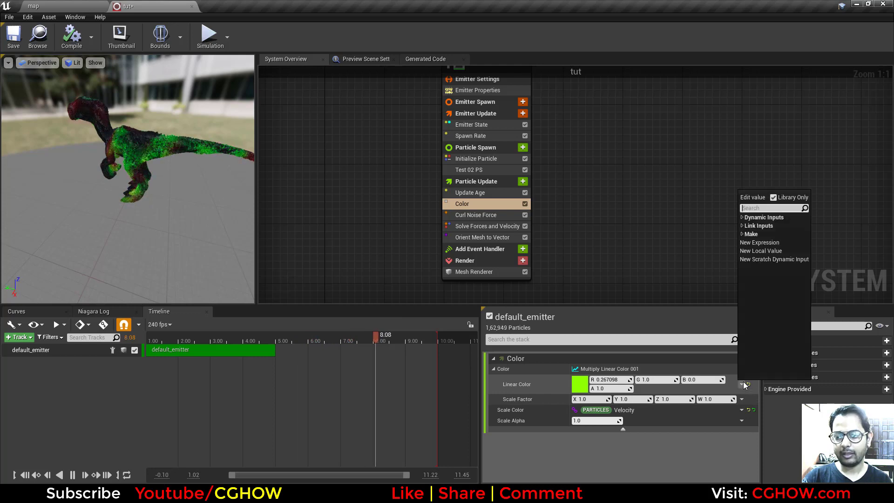
pyautogui.write('cur')
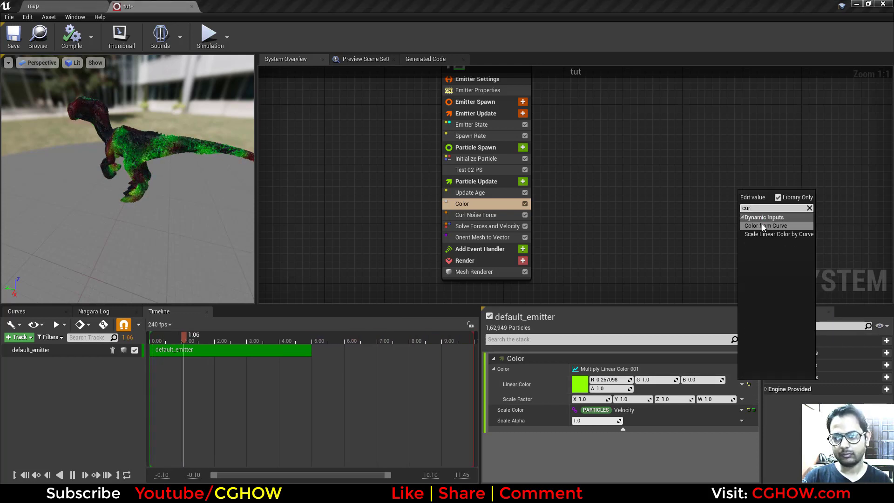
pyautogui.click(764, 226)
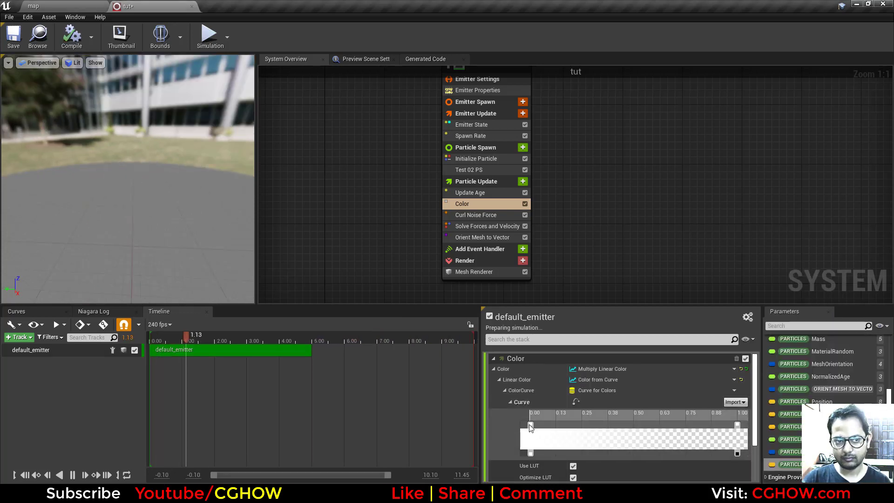
# Set the first key of the color curve to bright green, hex sRGB 6DFF00FF
pyautogui.doubleClick(531, 425)
pyautogui.click(573, 355)
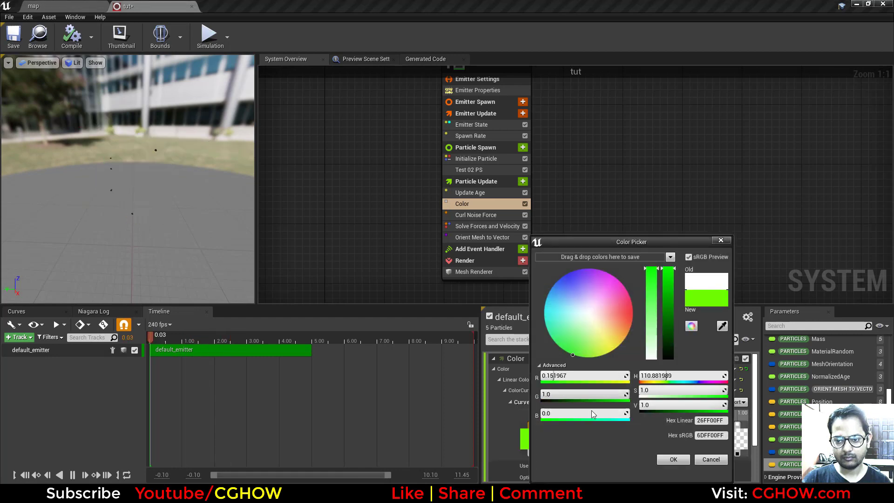
pyautogui.click(674, 459)
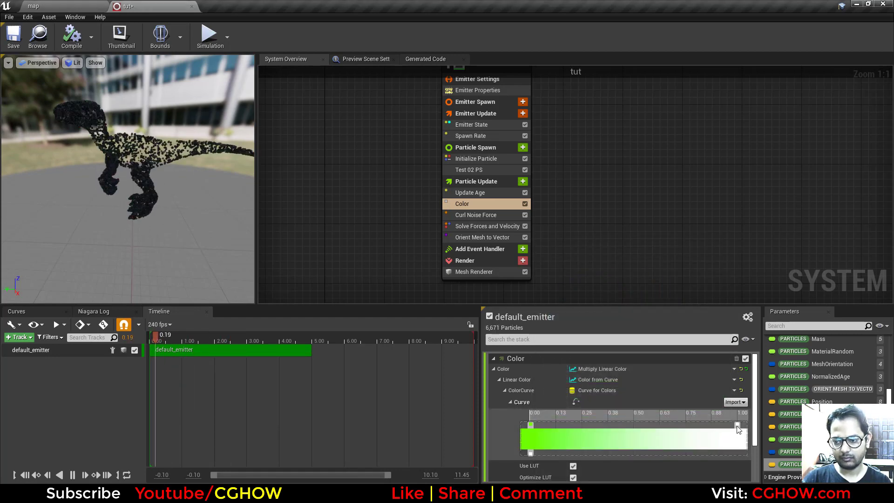
# Set the last key of the color curve to bright orange with hue 9.53, saturation 1.0 and value 10
pyautogui.doubleClick(737, 425)
pyautogui.click(634, 322)
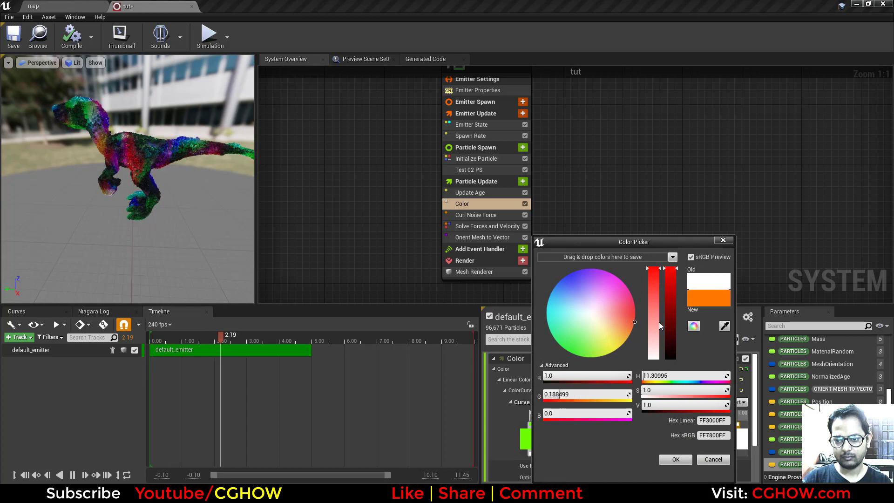
pyautogui.moveTo(659, 322); pyautogui.dragTo(659, 323)
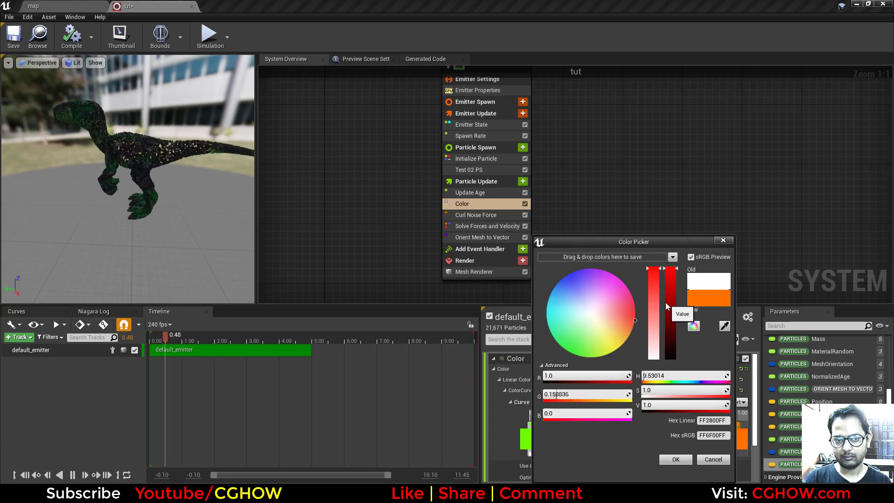
pyautogui.click(678, 459)
pyautogui.click(52, 5)
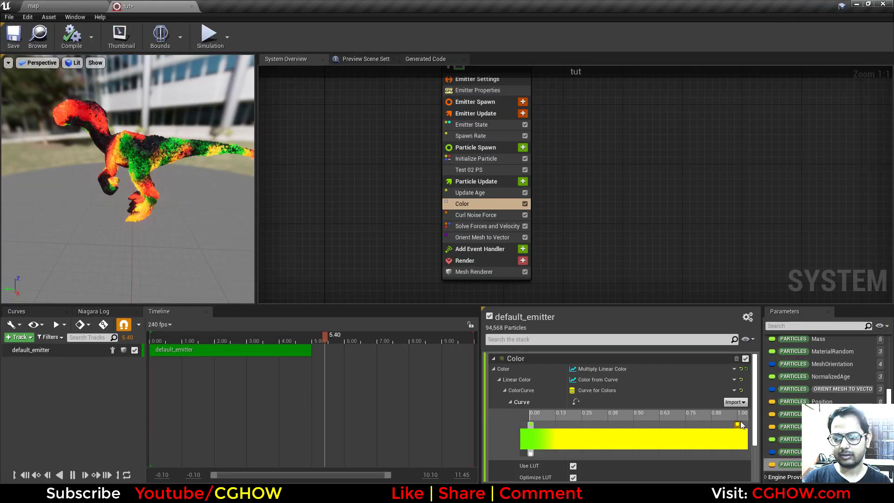
pyautogui.doubleClick(738, 425)
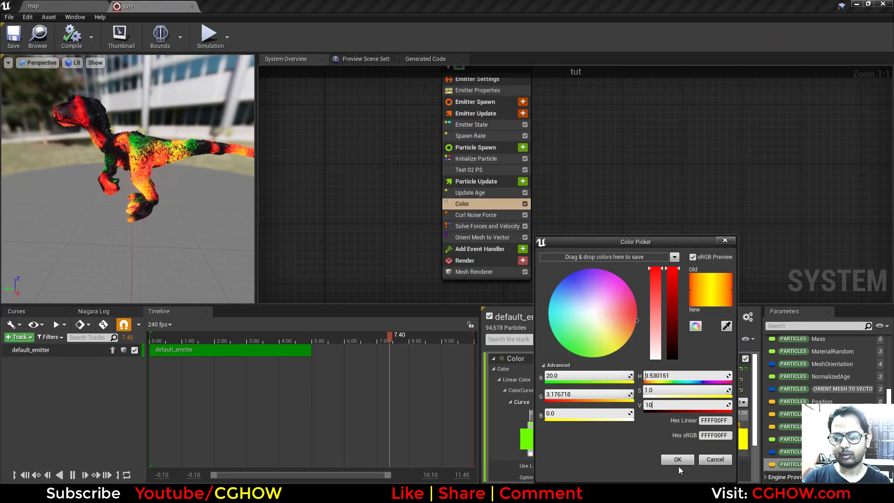
pyautogui.click(677, 458)
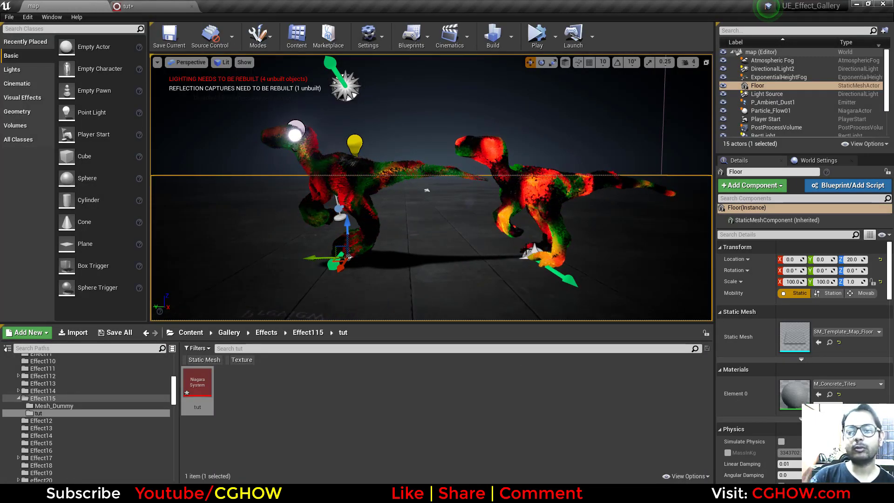
# Simulate the level, move the glowing sphere away from the reference raptor to examine how its particles react, and stop the simulation
pyautogui.click(535, 37)
pyautogui.click(294, 133)
pyautogui.moveTo(283, 120); pyautogui.dragTo(237, 124)
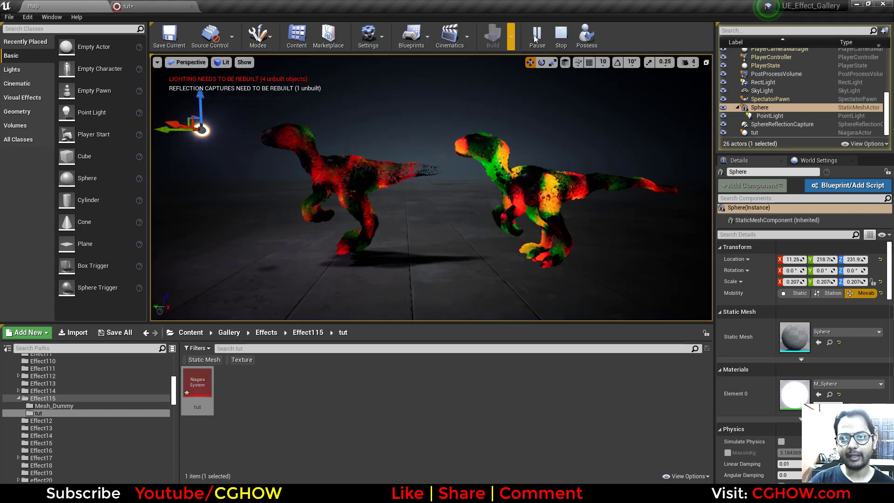
pyautogui.click(561, 34)
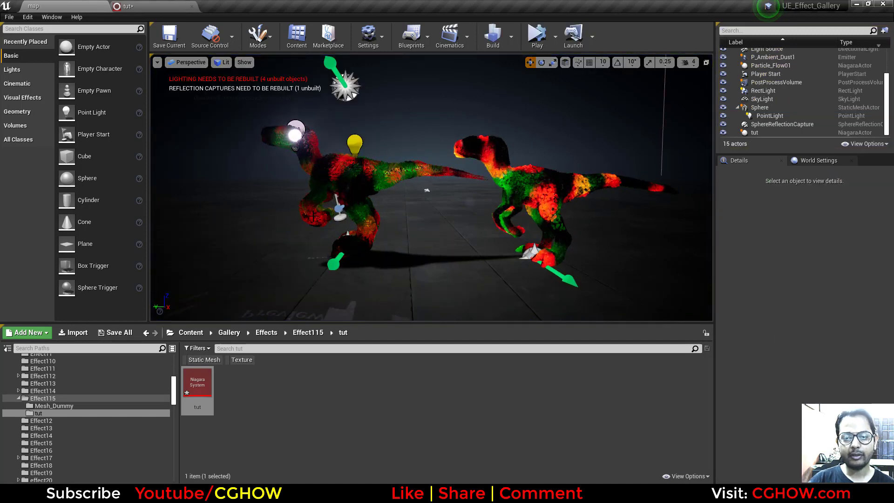
# Create a Niagara Module Script named tut_PU in the tut folder and open it
pyautogui.click(148, 6)
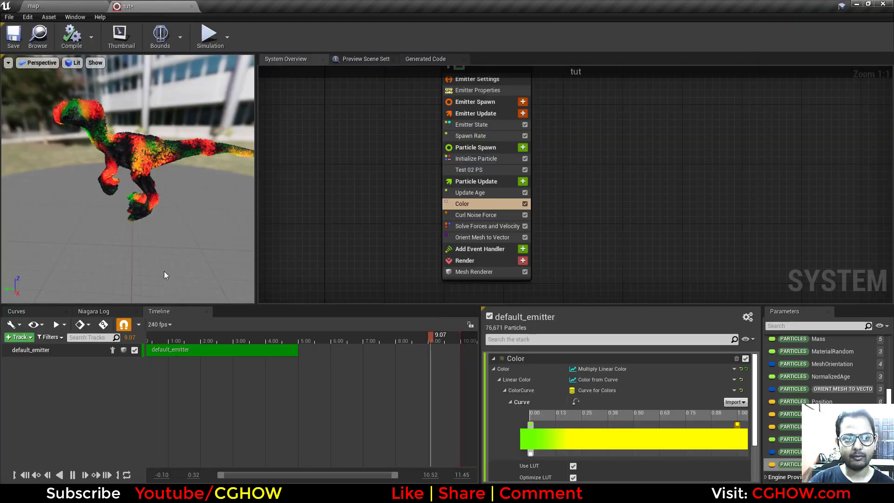
pyautogui.click(68, 7)
pyautogui.rightClick(277, 409)
pyautogui.moveTo(327, 331)
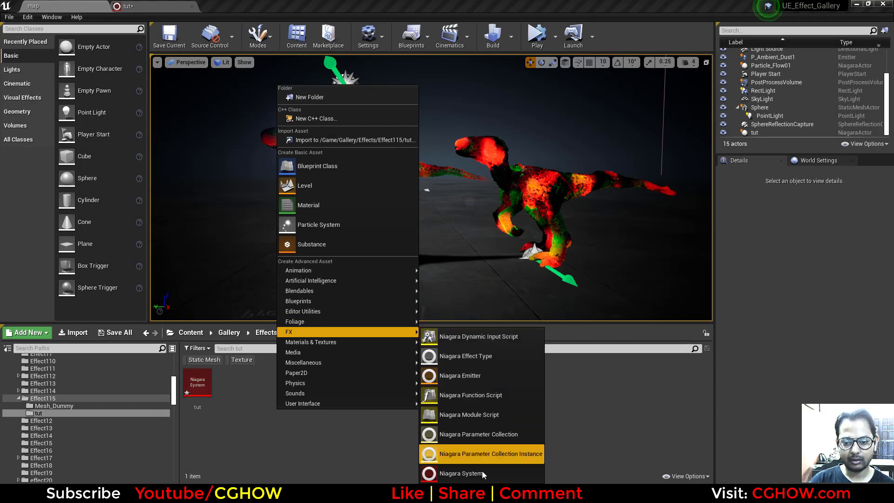
pyautogui.click(469, 414)
pyautogui.write('tut')
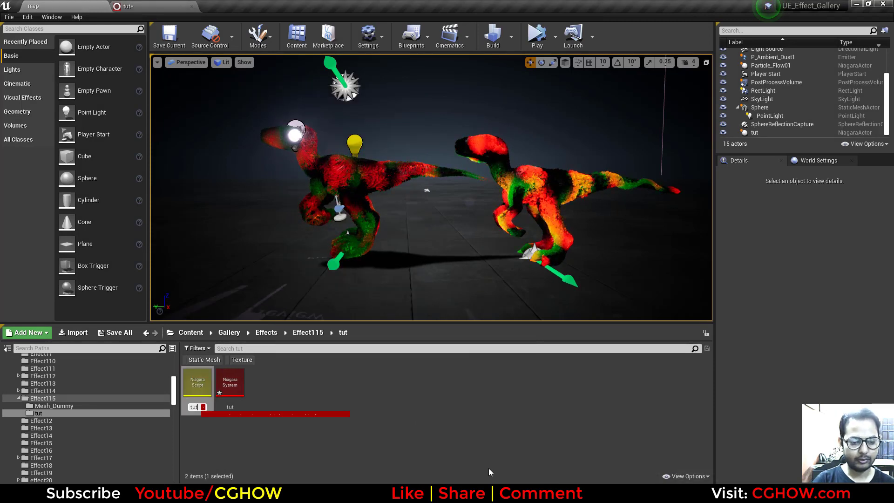
pyautogui.write('_PU')
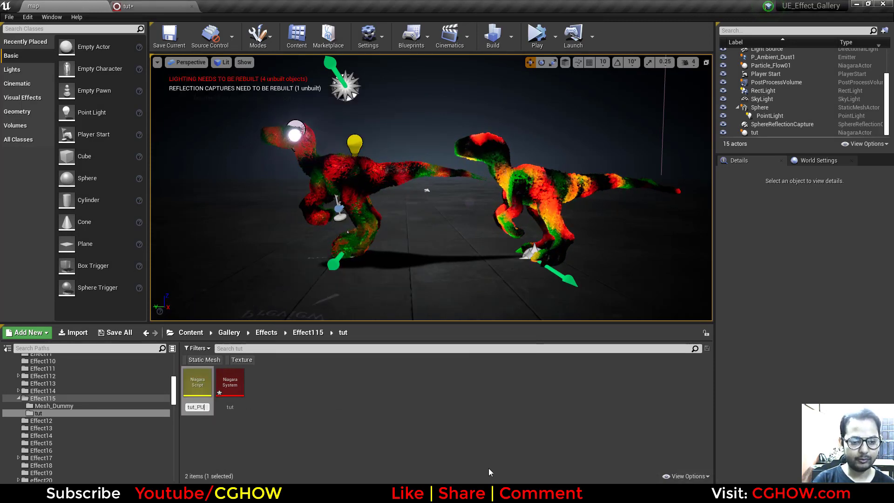
pyautogui.press('Return')
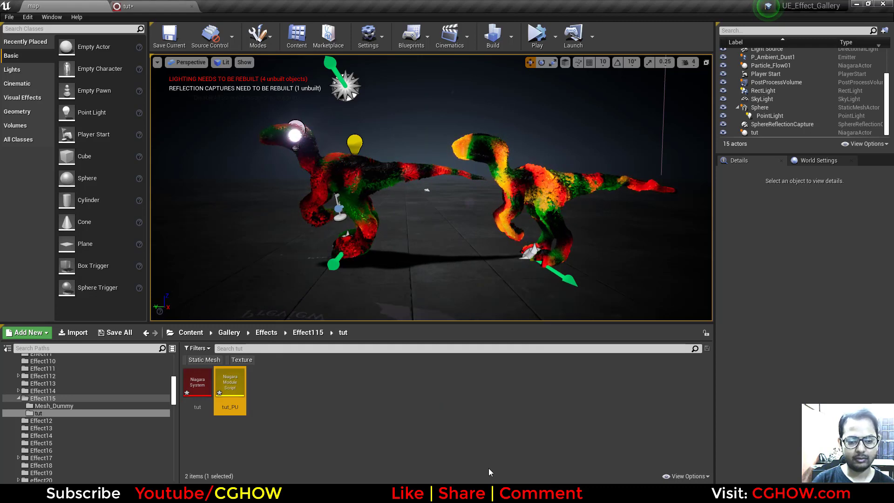
pyautogui.press('Return')
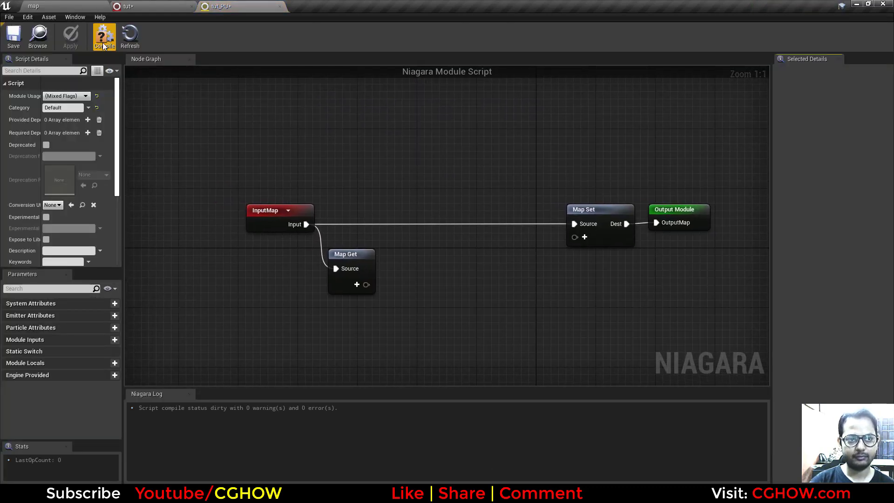
# Add the Particles Scale attribute to the Map Set node and move the Output Module node clear of it
pyautogui.moveTo(416, 335); pyautogui.dragTo(382, 251, button='right')
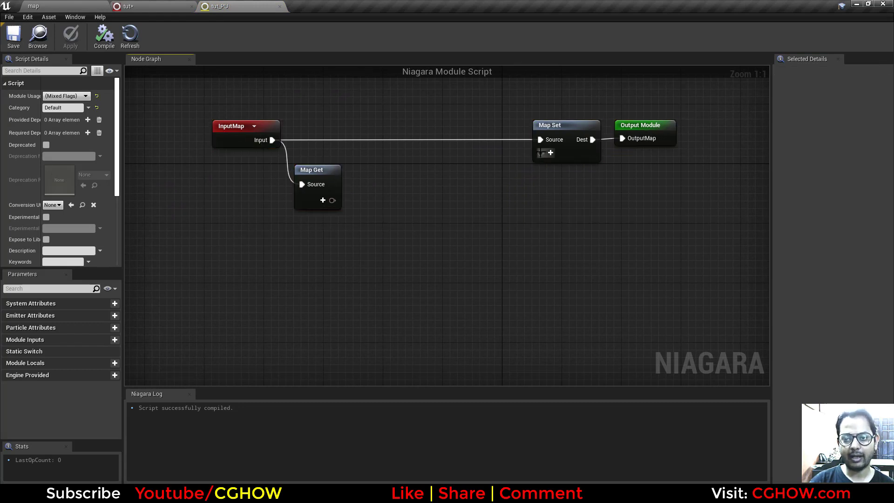
pyautogui.write('scal')
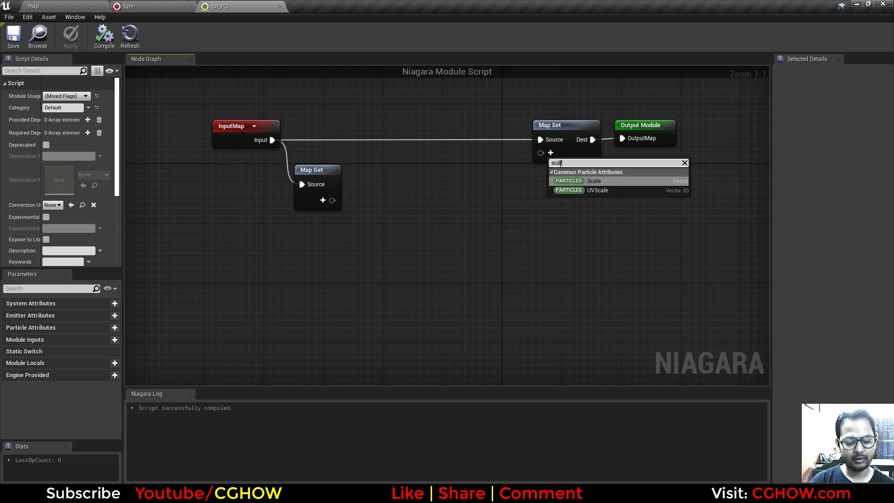
pyautogui.press('Return')
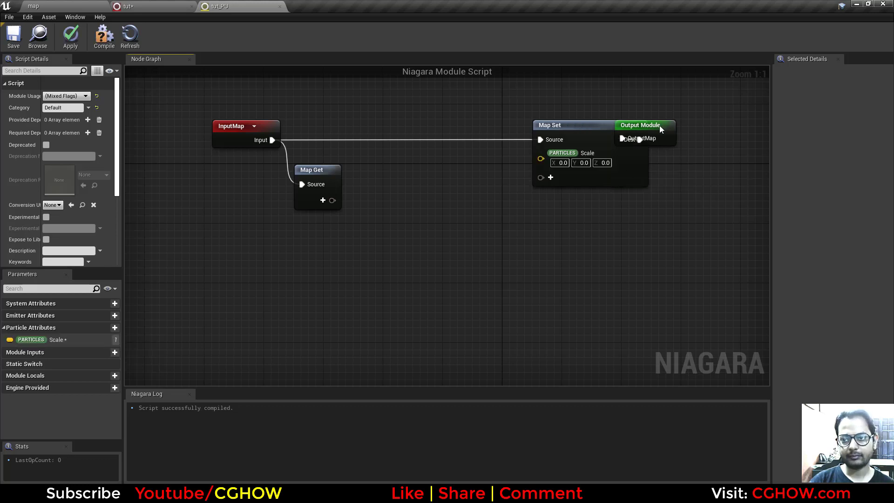
pyautogui.moveTo(659, 125); pyautogui.dragTo(739, 124)
# Simulate the level again, move the sphere off the reference raptor's head to study its influence on particle scale, and stop
pyautogui.click(105, 5)
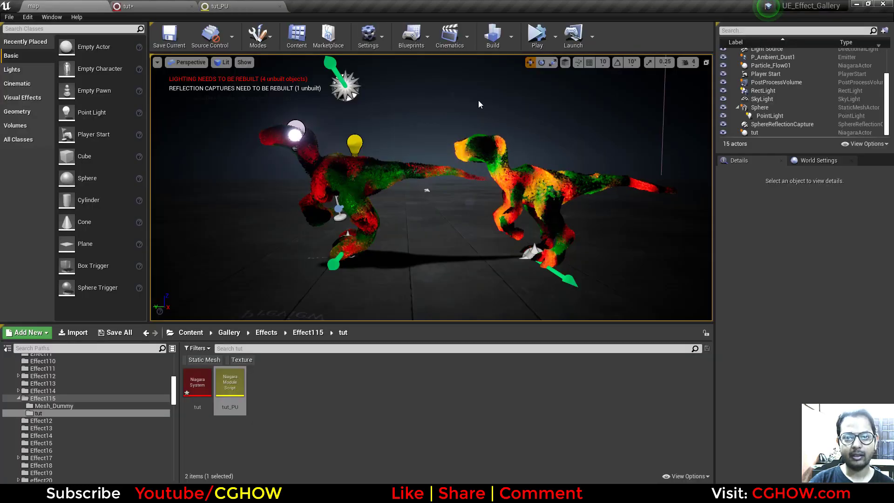
pyautogui.click(294, 135)
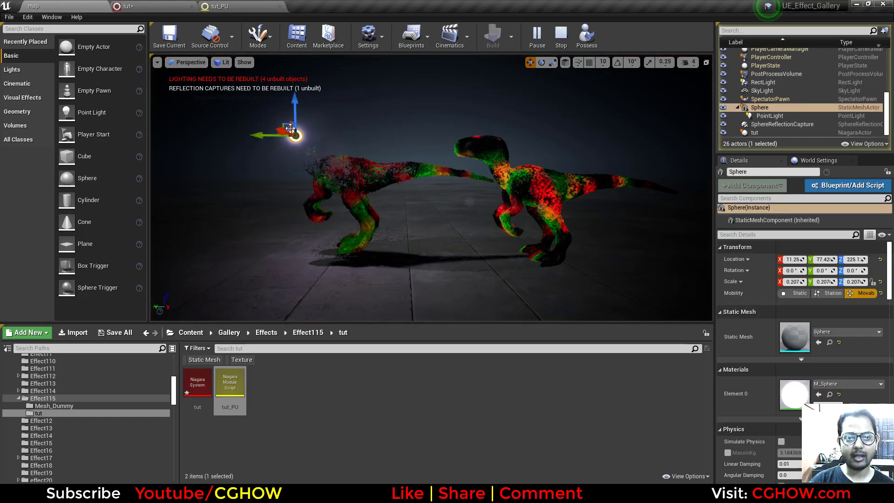
pyautogui.moveTo(295, 135); pyautogui.dragTo(211, 122)
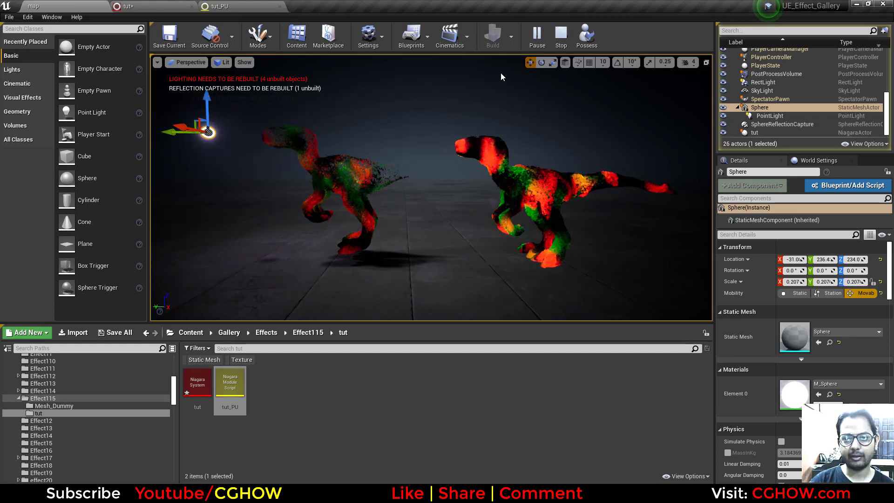
pyautogui.click(559, 46)
pyautogui.click(181, 7)
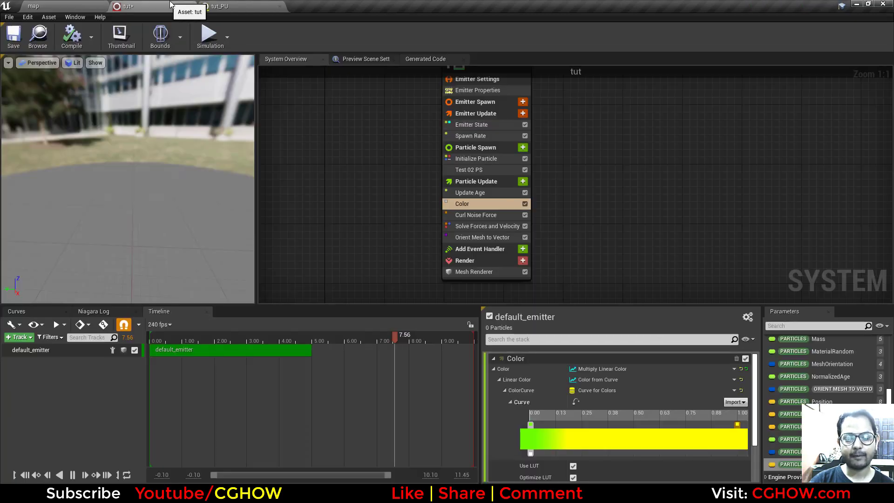
# Add a float module input named SphereRadius to the tut_PU script
pyautogui.click(233, 7)
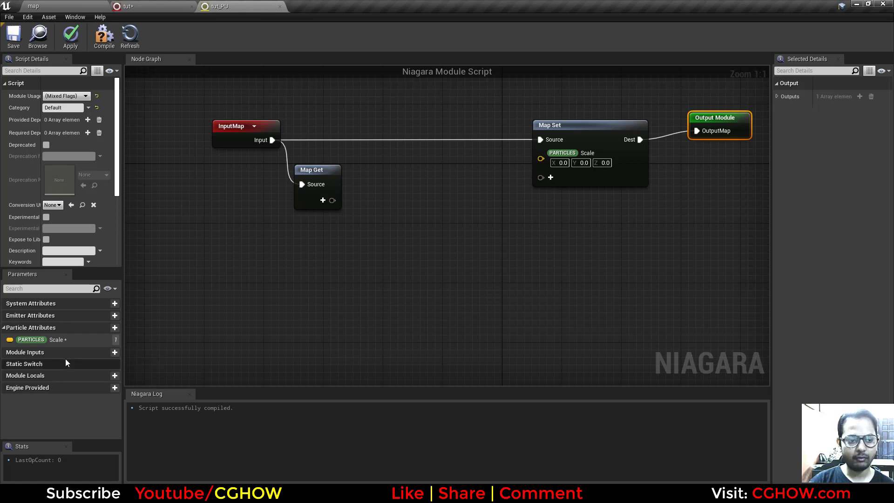
pyautogui.click(115, 353)
pyautogui.click(131, 235)
pyautogui.write('Sphere')
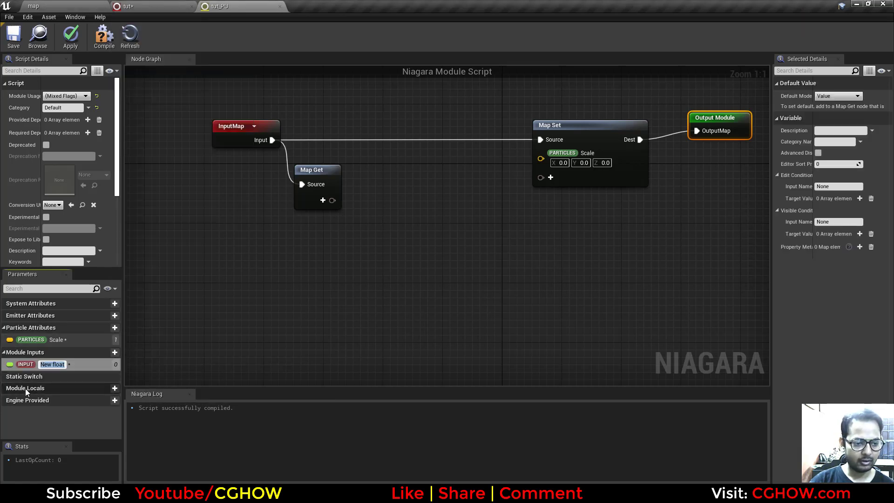
pyautogui.write('Radius')
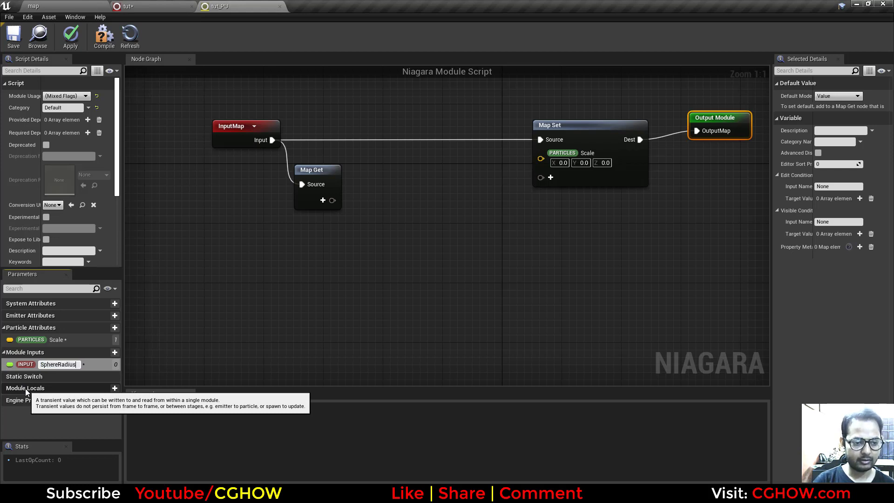
pyautogui.press('Return')
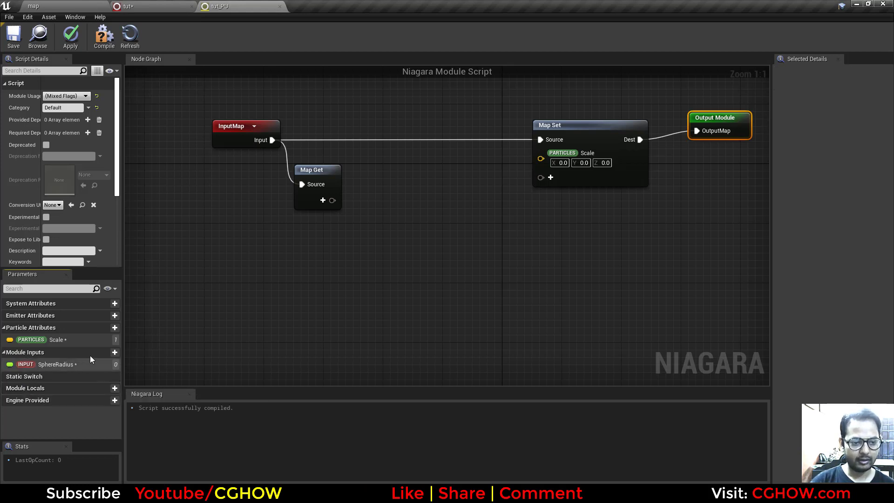
# Add a Vector module input named SphereLocation to the script
pyautogui.click(115, 352)
pyautogui.scroll(-3, 135, 304)
pyautogui.scroll(-3, 138, 307)
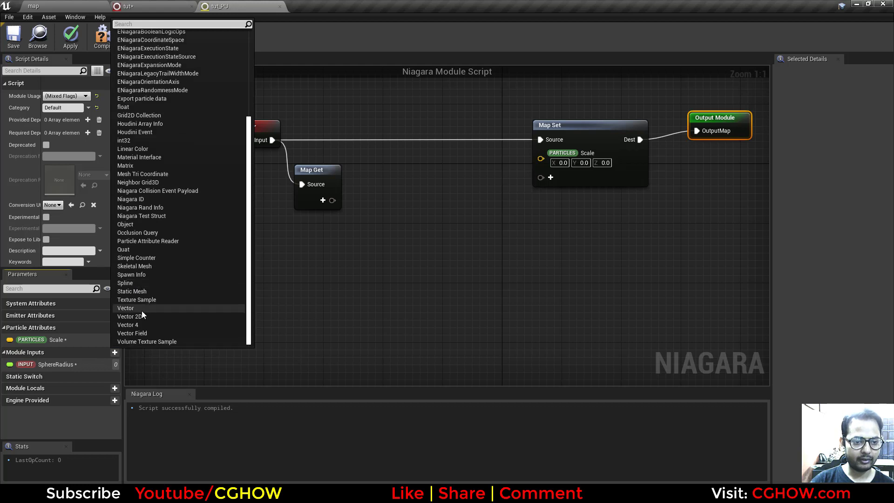
pyautogui.click(137, 311)
pyautogui.write('Sper')
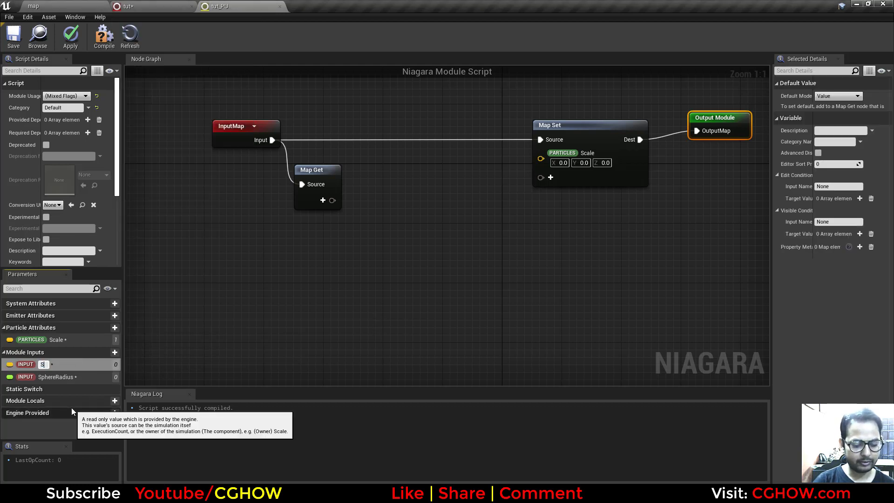
pyautogui.press('BackSpace')
pyautogui.press('BackSpace')
pyautogui.write('hereLocation')
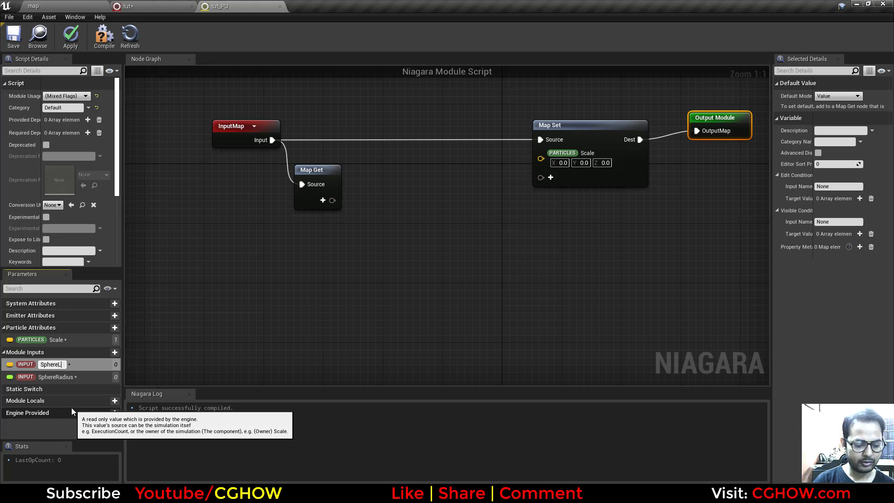
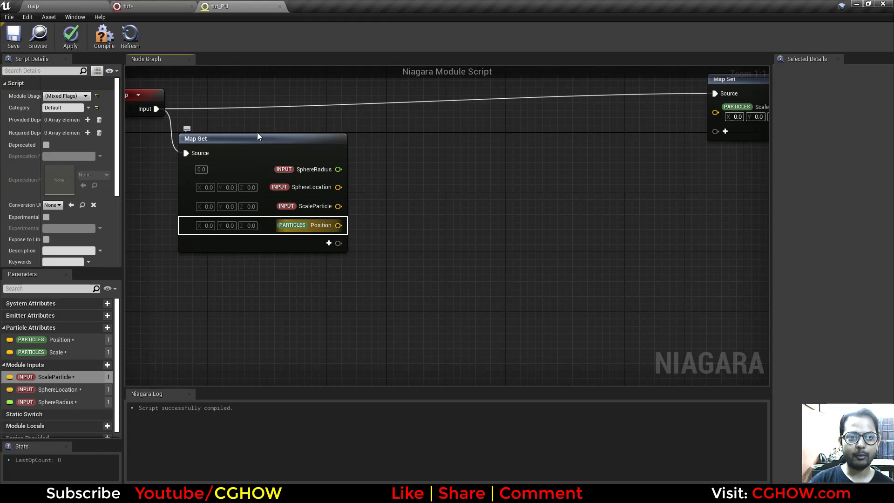
# Switch to Paint and sketch scattered red particle dots with a large green circle around the black centre point
pyautogui.click(126, 6)
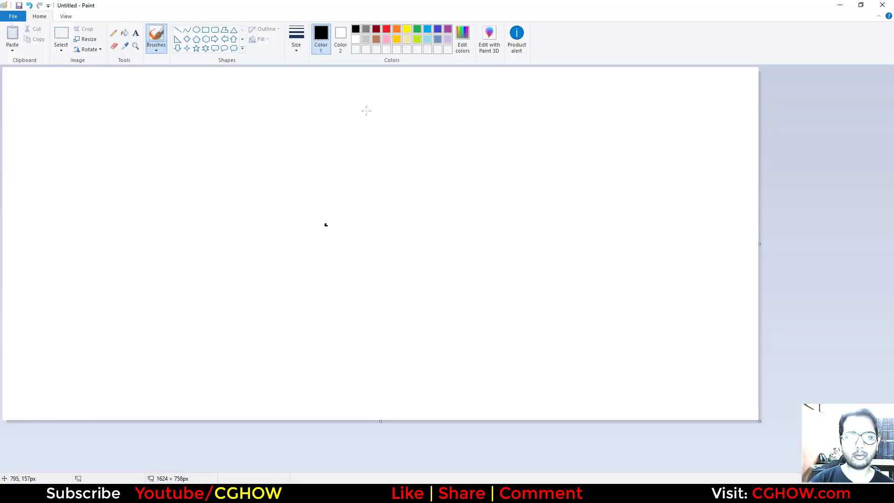
pyautogui.click(386, 29)
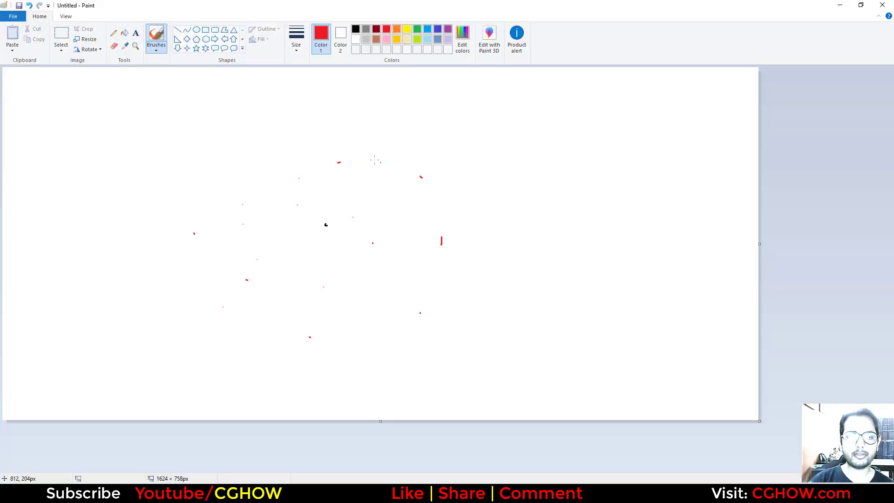
pyautogui.click(417, 29)
pyautogui.moveTo(349, 145)
pyautogui.mouseDown()
pyautogui.moveTo(309, 149)
pyautogui.moveTo(255, 215)
pyautogui.moveTo(264, 302)
pyautogui.moveTo(438, 307)
pyautogui.moveTo(412, 156)
pyautogui.moveTo(344, 143)
pyautogui.mouseUp()
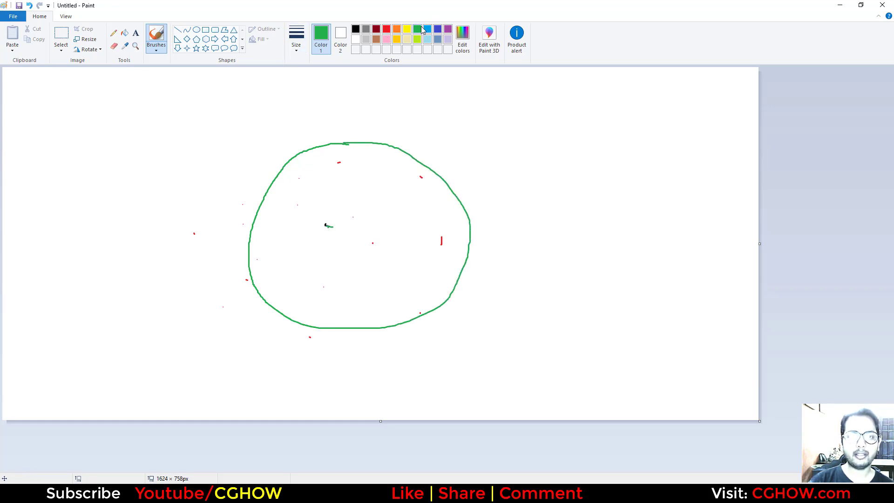
# Draw indigo lines from the centre point to several particle dots inside the green circle
pyautogui.click(428, 31)
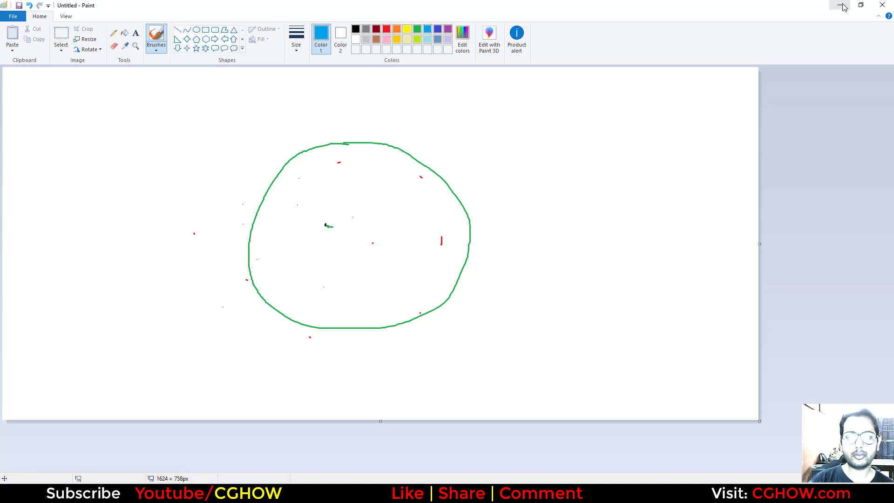
pyautogui.click(438, 28)
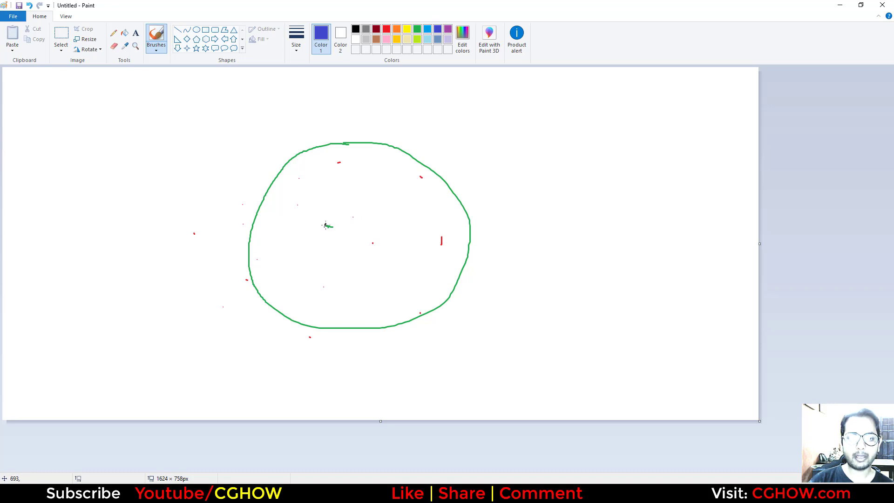
pyautogui.moveTo(327, 226)
pyautogui.mouseDown()
pyautogui.moveTo(352, 216)
pyautogui.moveTo(338, 164)
pyautogui.mouseUp()
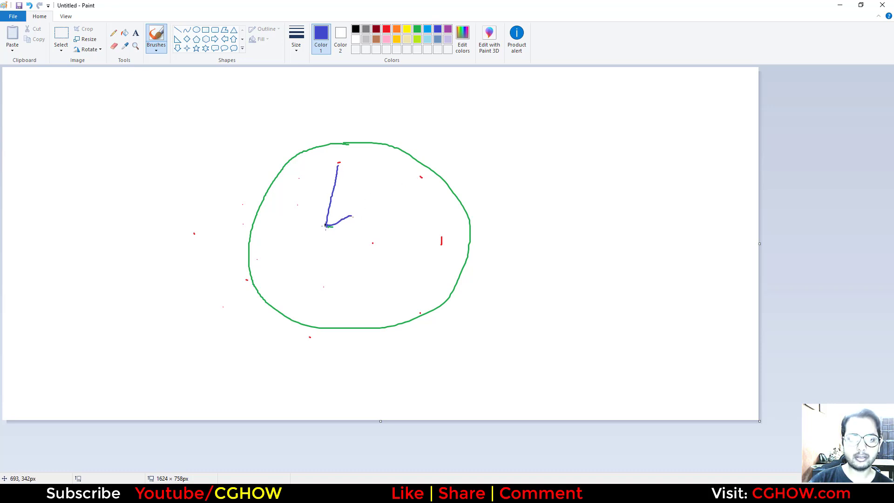
pyautogui.moveTo(327, 227)
pyautogui.mouseDown()
pyautogui.moveTo(366, 240)
pyautogui.moveTo(329, 284)
pyautogui.mouseUp()
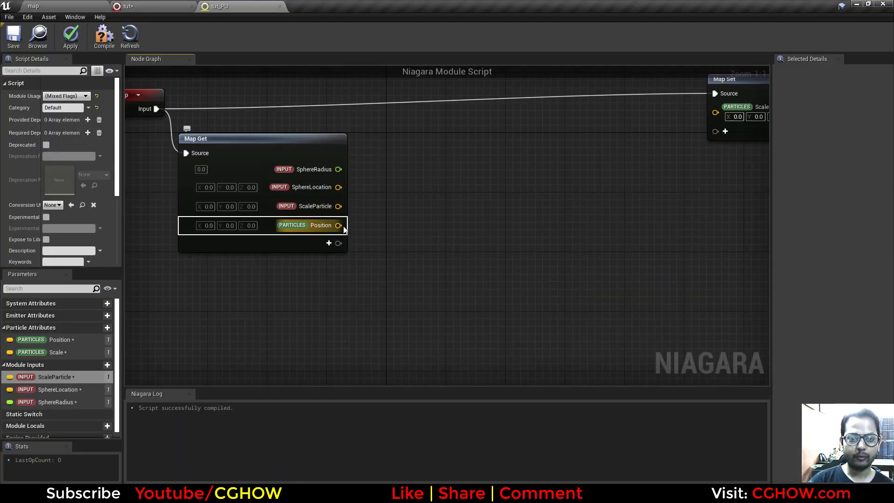
# In the tut_PU script, add a Subtract node with Particles Position as A and SphereLocation as B
pyautogui.moveTo(339, 225); pyautogui.dragTo(411, 154)
pyautogui.write('su')
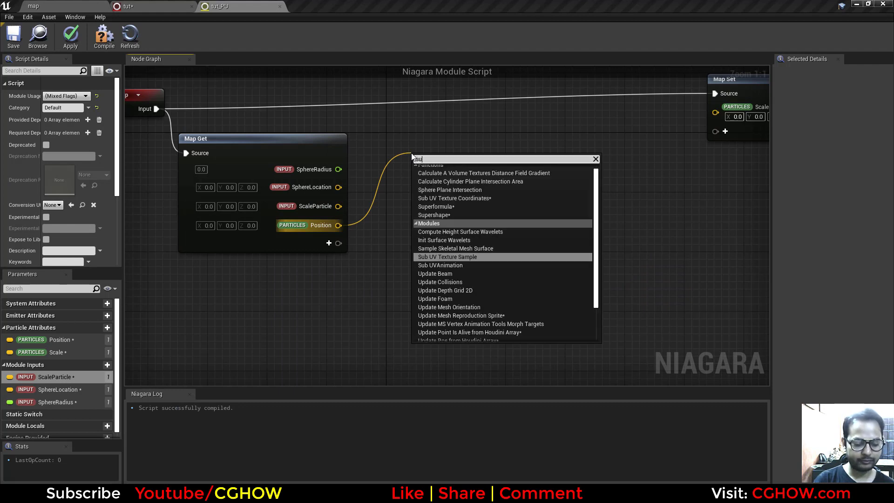
pyautogui.write('b')
pyautogui.click(434, 218)
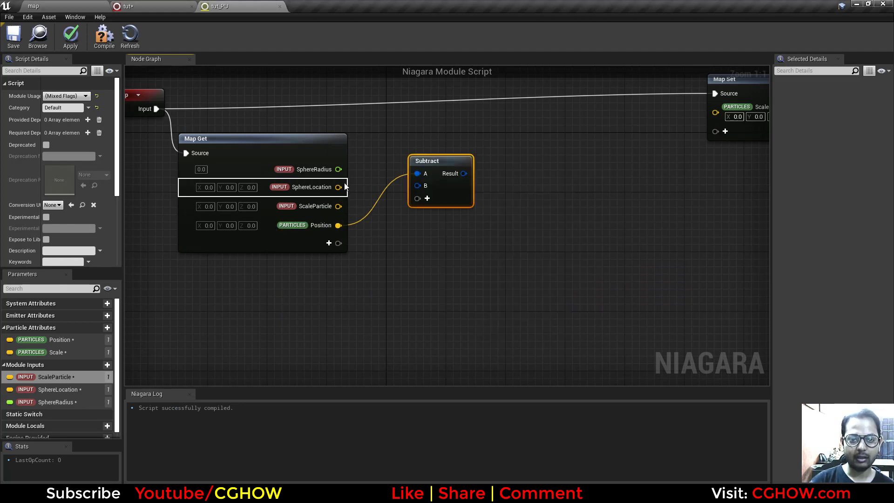
pyautogui.moveTo(338, 187); pyautogui.dragTo(418, 186)
# Feed the Subtract result into a new numeric Length node and align it beside the Subtract node
pyautogui.moveTo(477, 182); pyautogui.dragTo(446, 181, button='right')
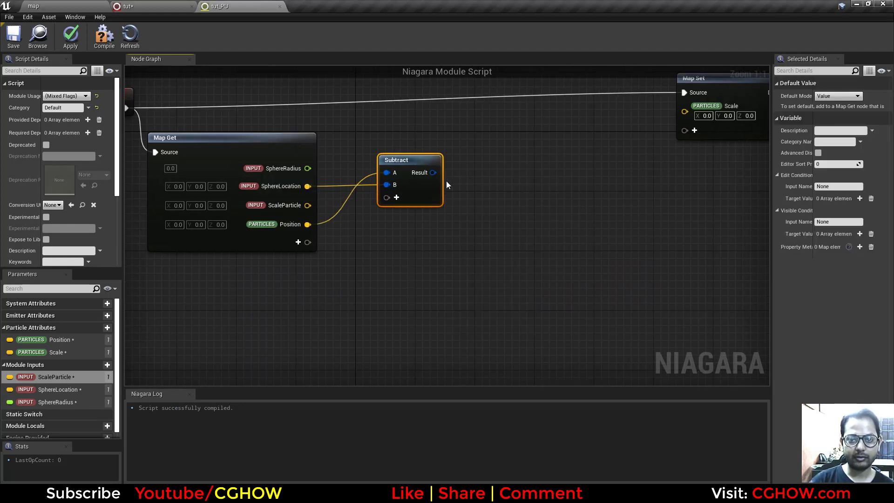
pyautogui.moveTo(433, 172); pyautogui.dragTo(476, 177)
pyautogui.write('leng')
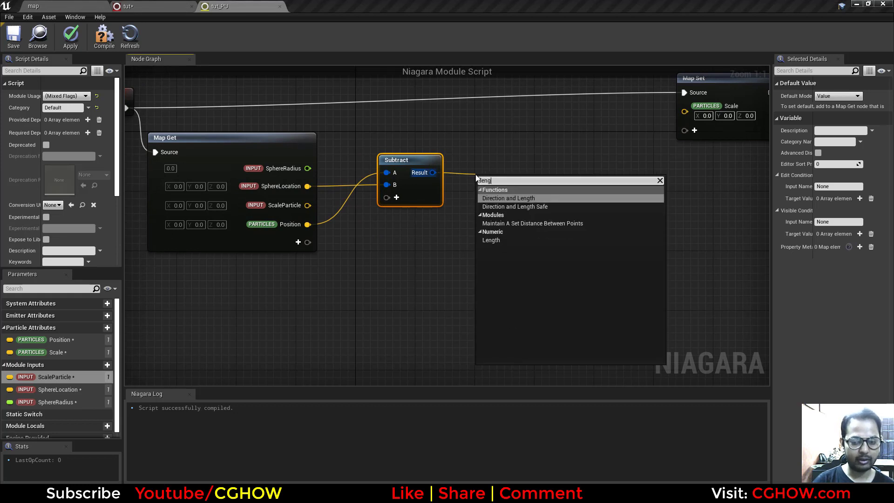
pyautogui.click(491, 240)
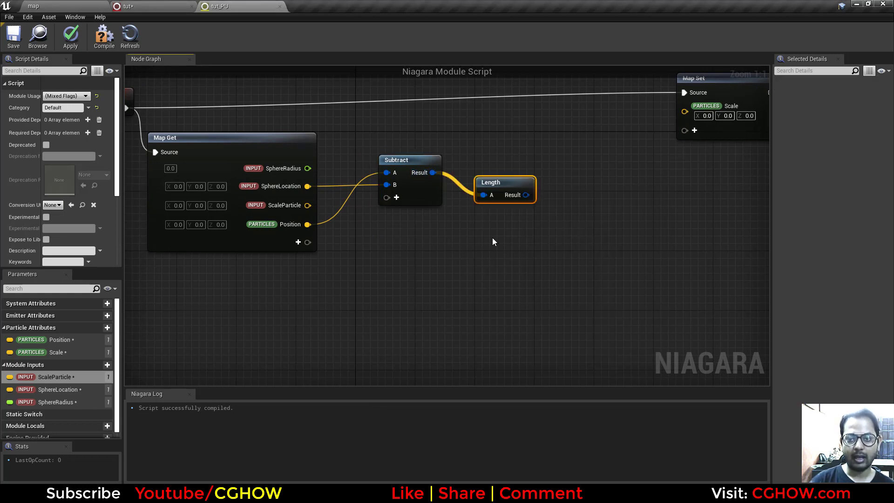
pyautogui.moveTo(498, 185); pyautogui.dragTo(489, 171)
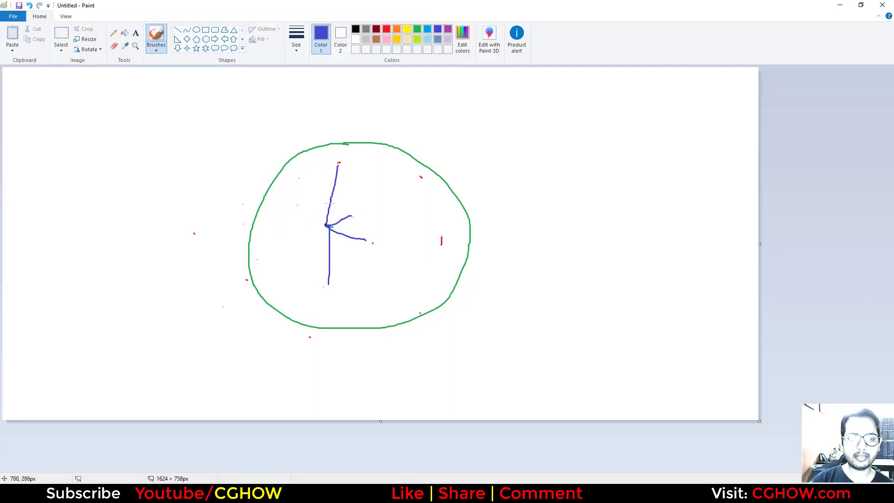
# In the Paint sketch, draw an indigo line from the centre point to the red dot outside the green circle
pyautogui.moveTo(327, 225); pyautogui.dragTo(192, 234)
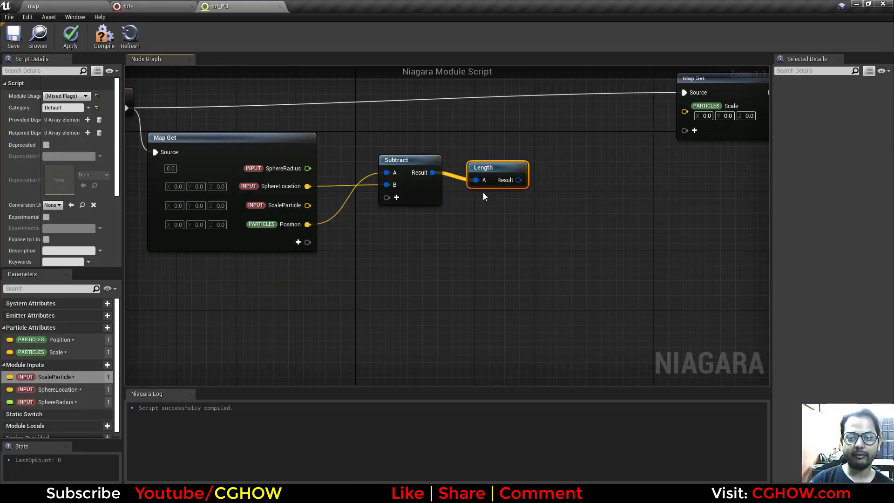
# Back in the tut_PU script, start a new node connection from the Length node's result
pyautogui.moveTo(518, 179); pyautogui.dragTo(550, 252)
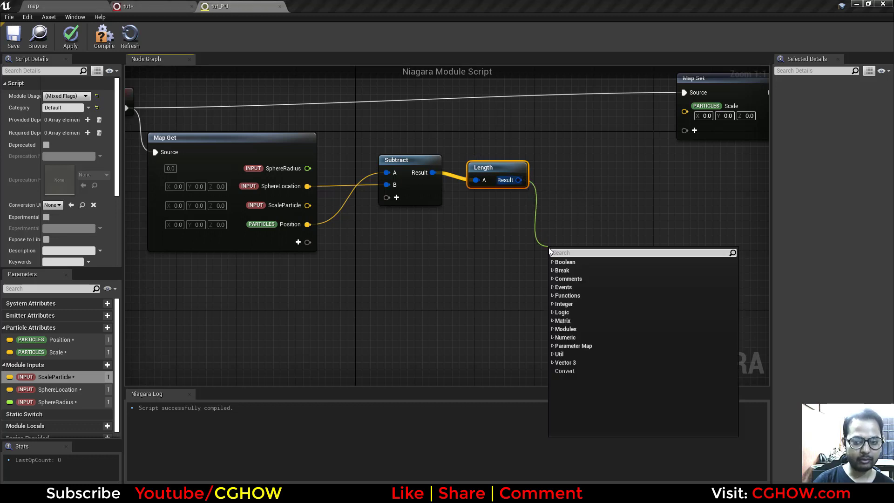